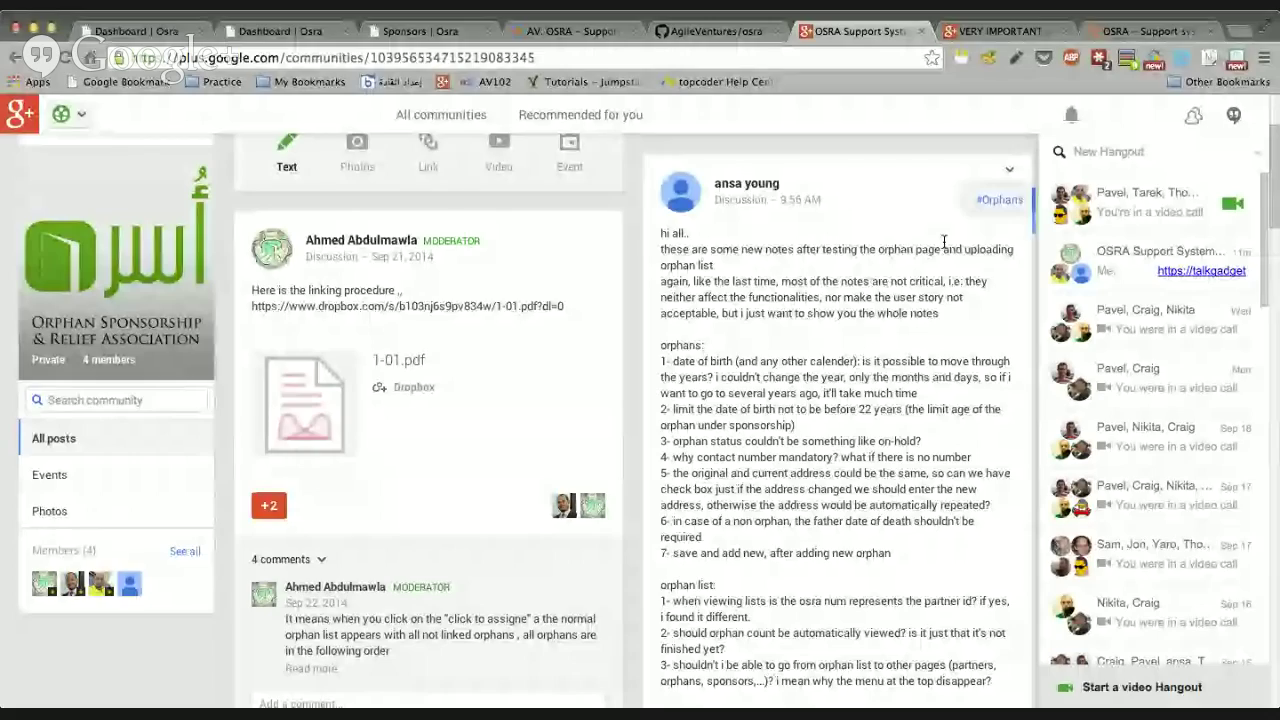
# Step: Hide the Hangouts panel and read through the community post with testing notes on the orphan page and orphan list
pyautogui.scroll(-2, 944, 242)
pyautogui.click(1232, 116)
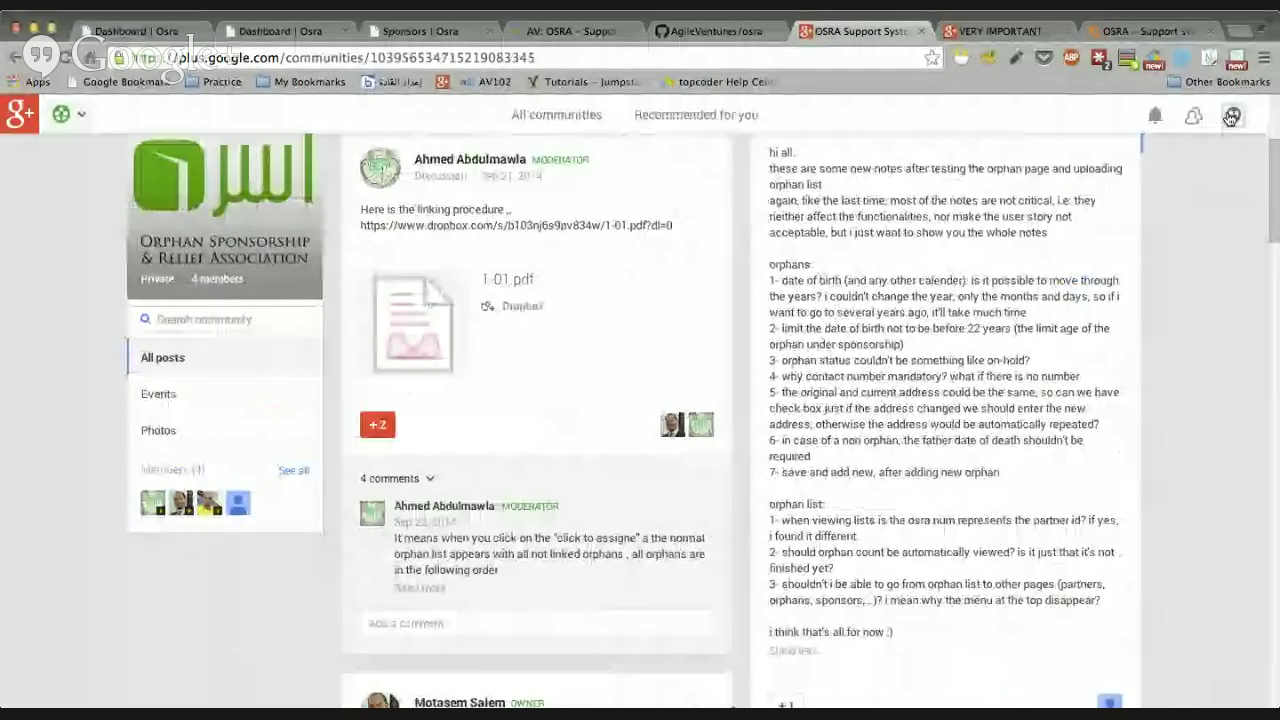
pyautogui.scroll(1, 812, 185)
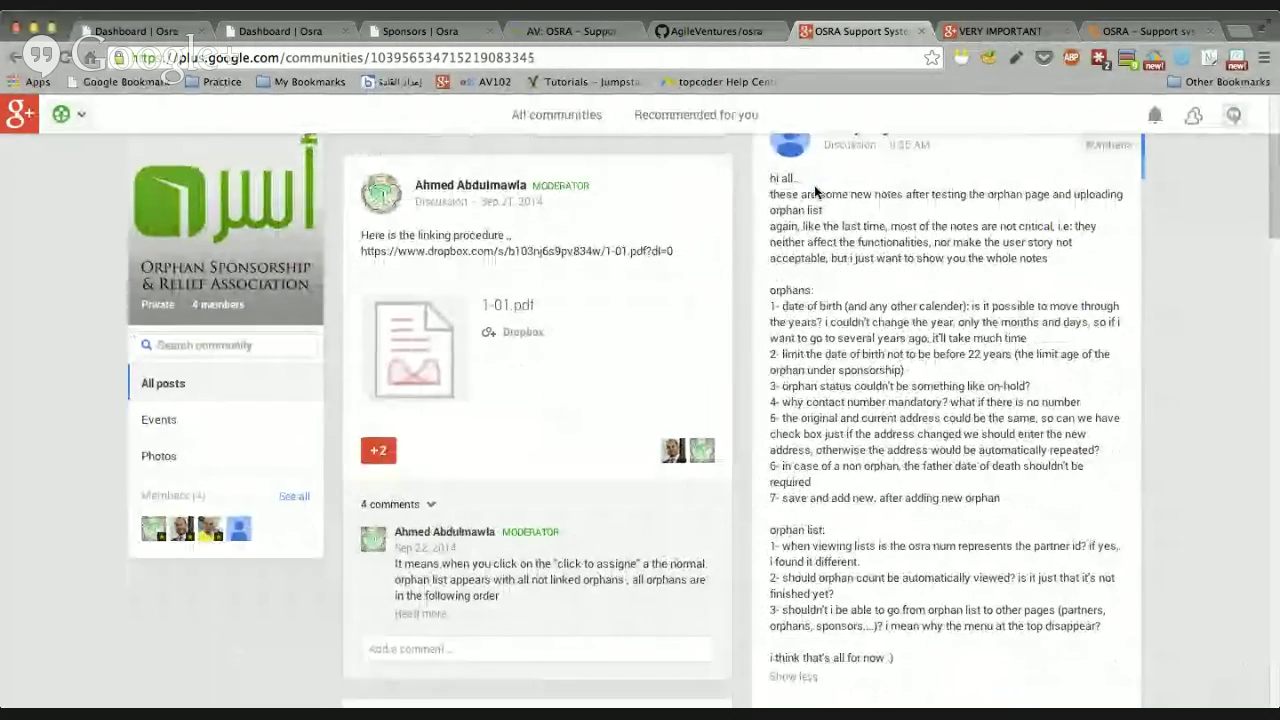
pyautogui.scroll(-1, 905, 207)
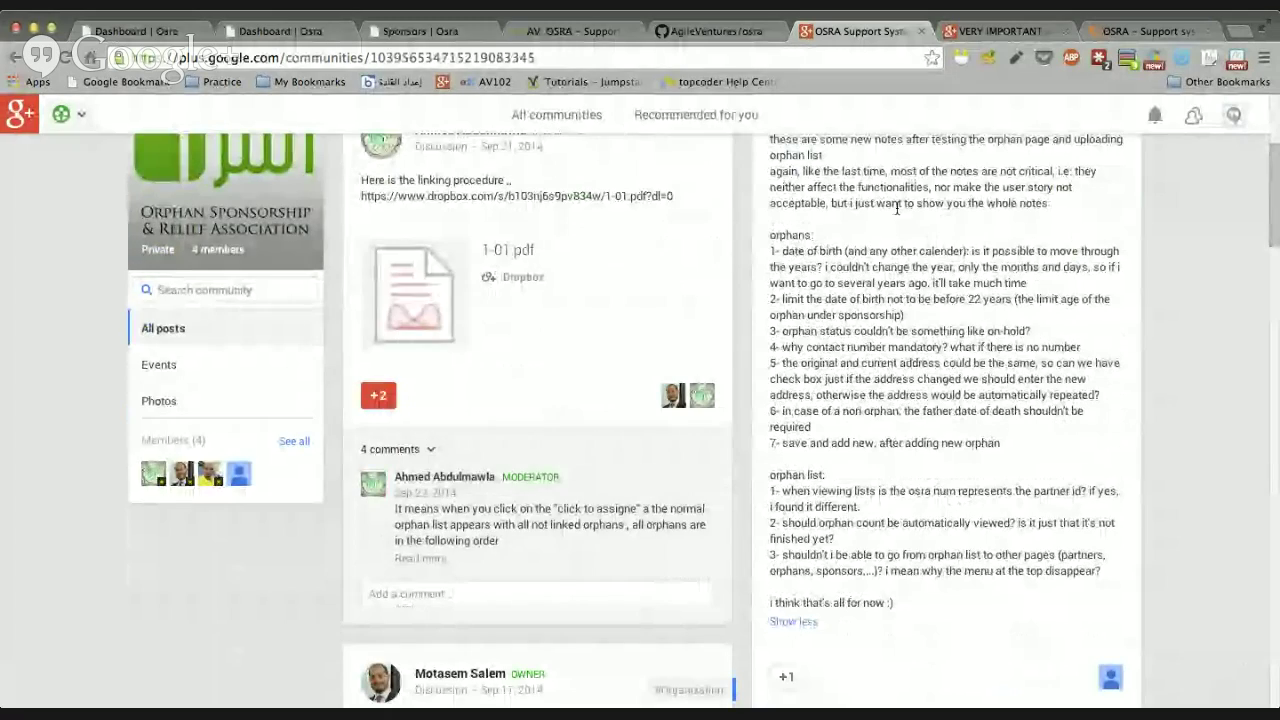
pyautogui.scroll(1, 896, 206)
pyautogui.scroll(-3, 896, 205)
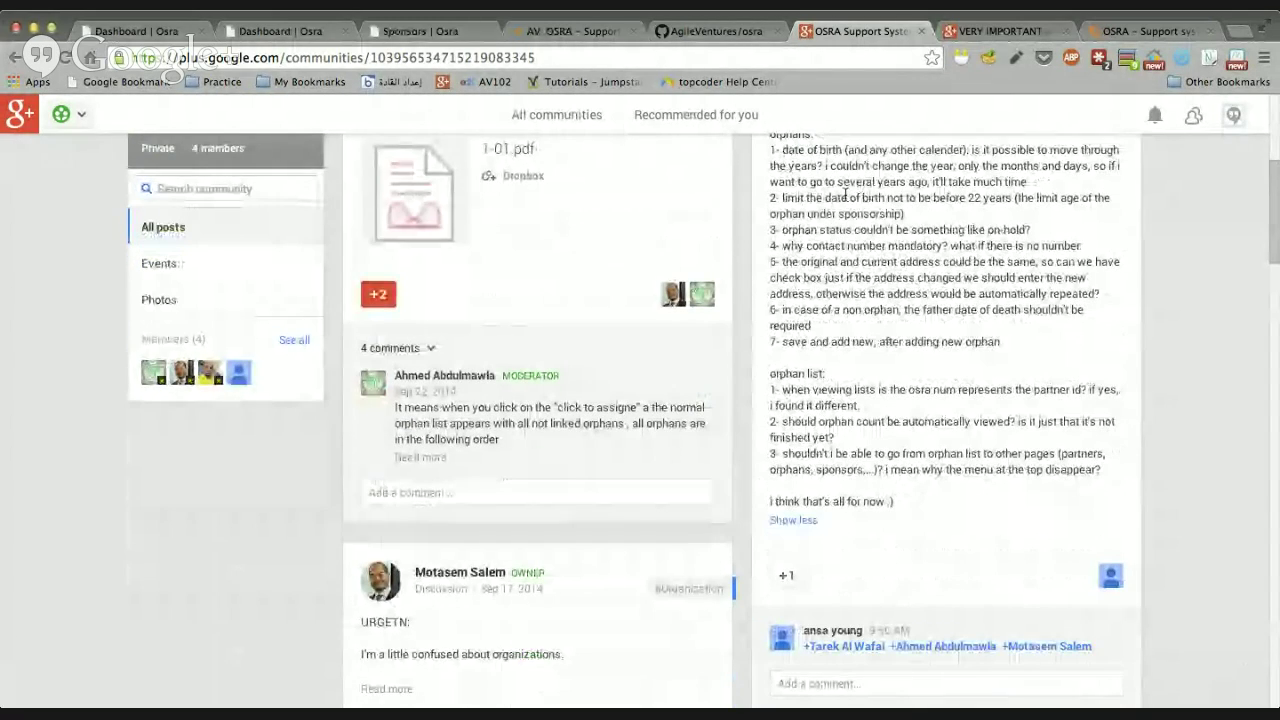
pyautogui.scroll(1, 847, 160)
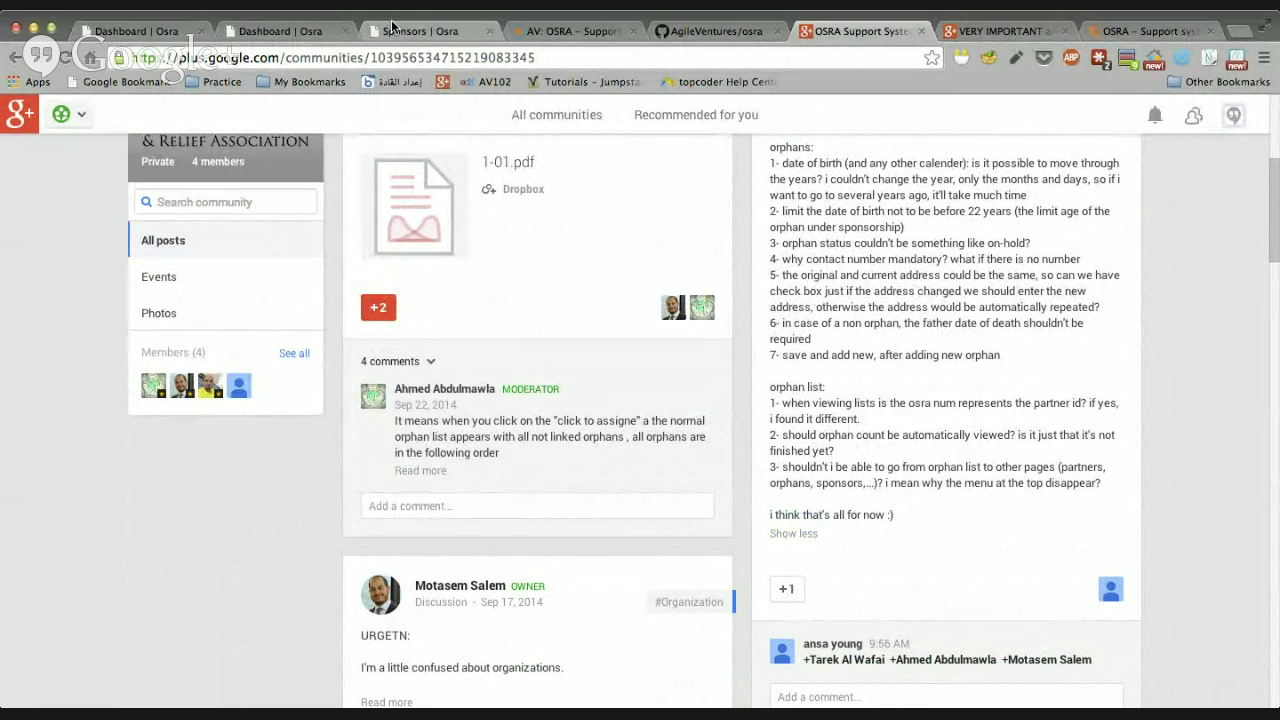
# Step: Switch to the OSRA project in Pivotal Tracker and review the Organizations and Sponsor OSRA ID stories, collapsing each one
pyautogui.click(550, 32)
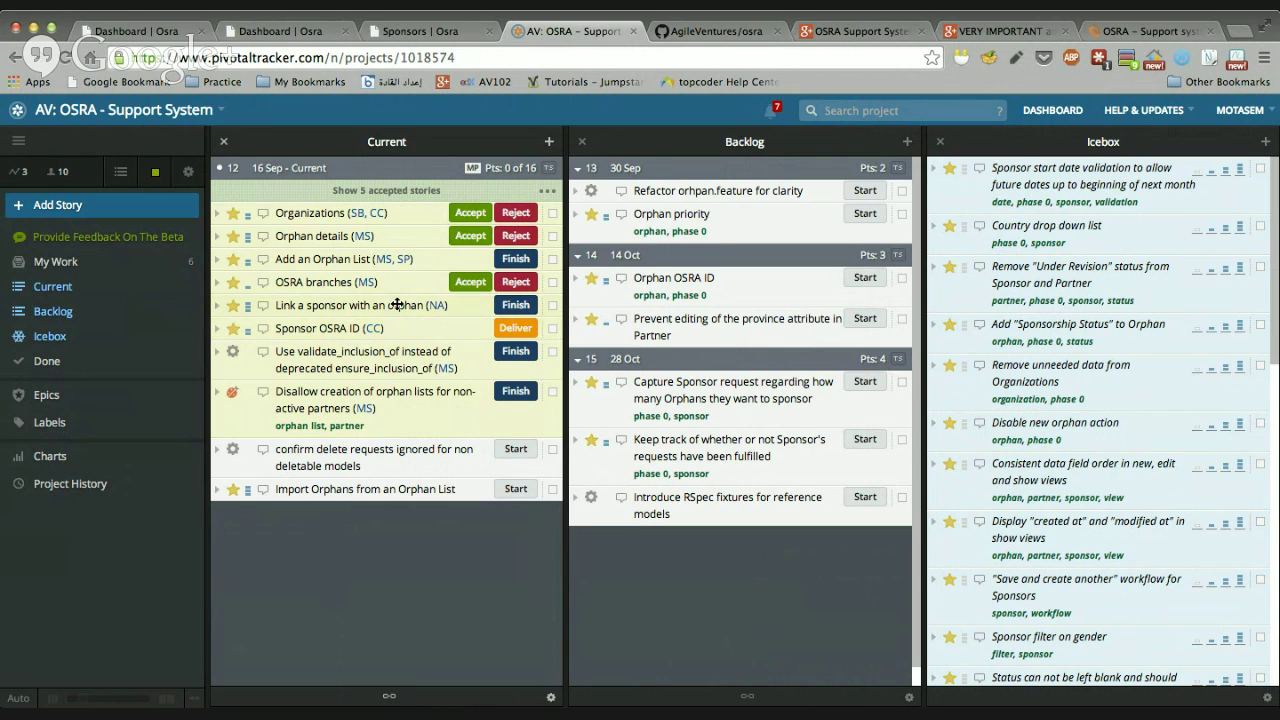
pyautogui.click(221, 217)
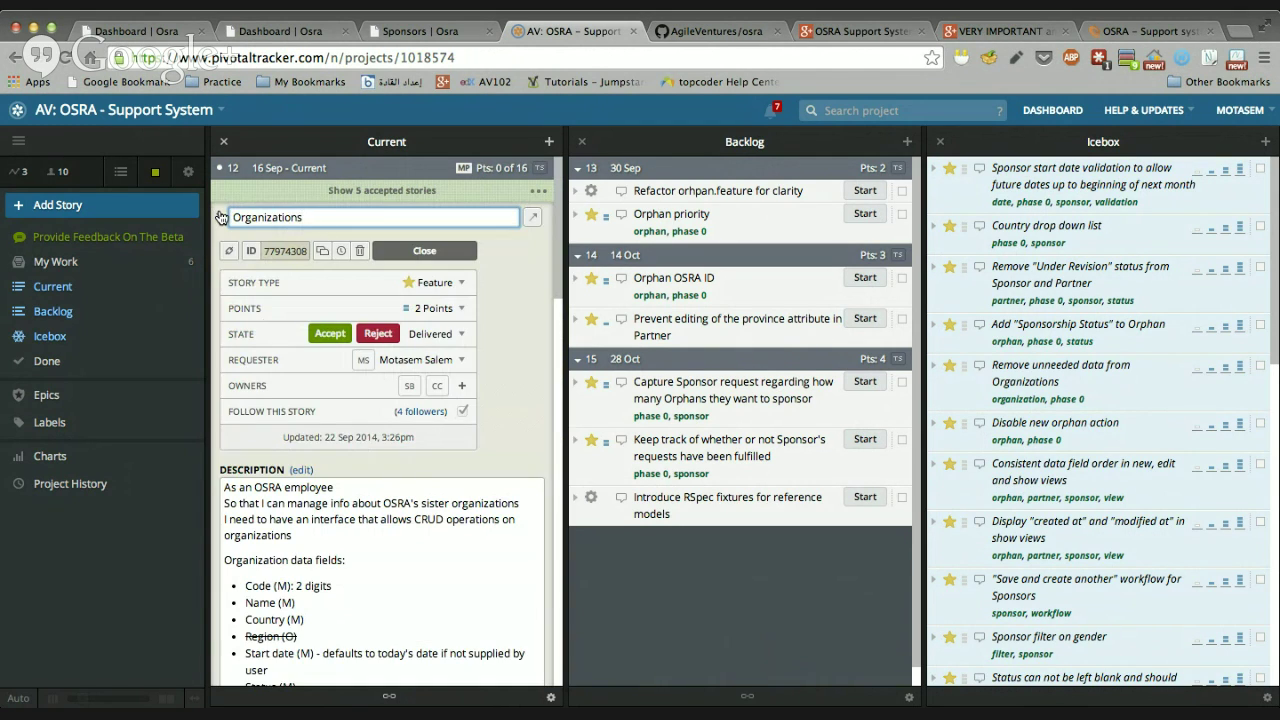
pyautogui.scroll(-2, 367, 414)
pyautogui.scroll(2, 338, 388)
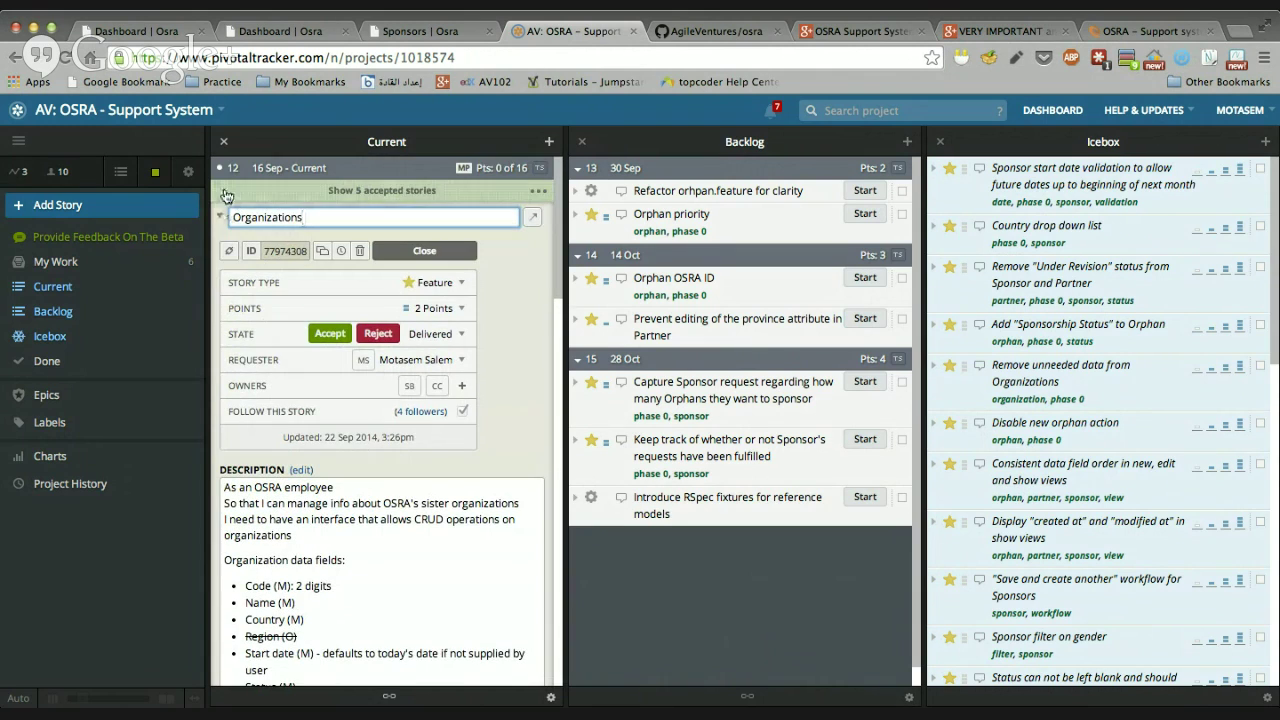
pyautogui.click(219, 217)
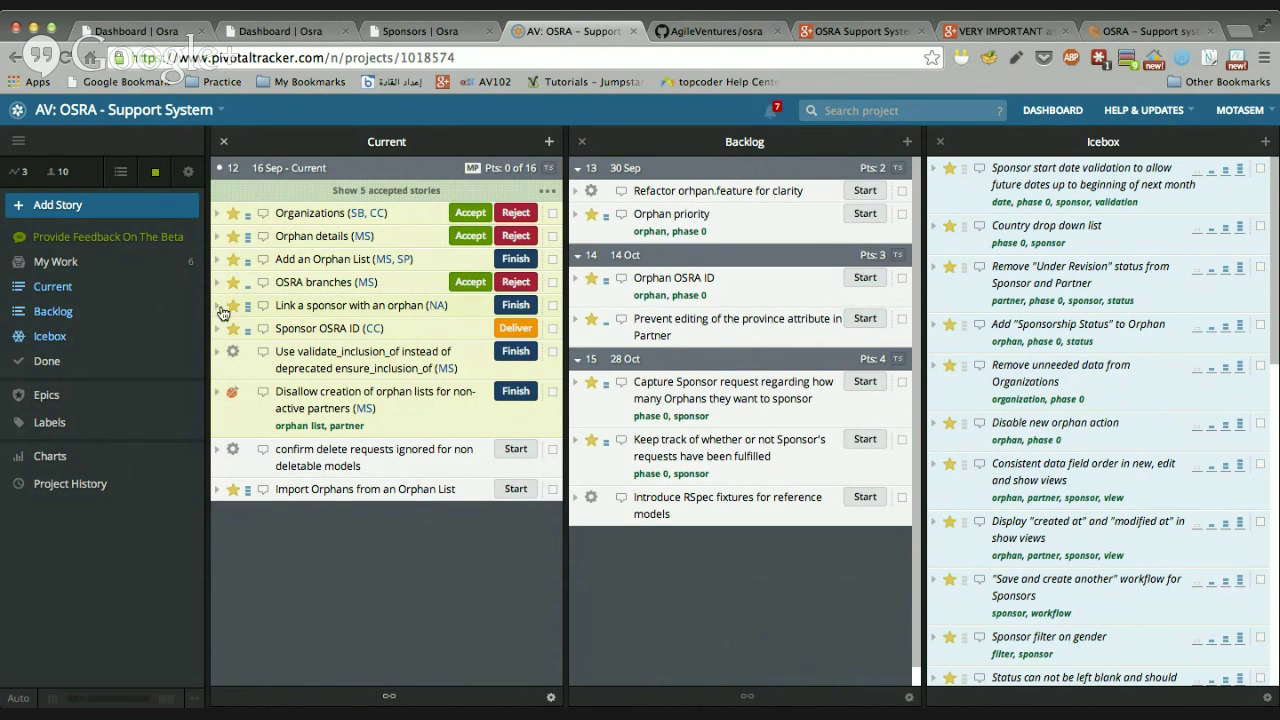
pyautogui.click(219, 215)
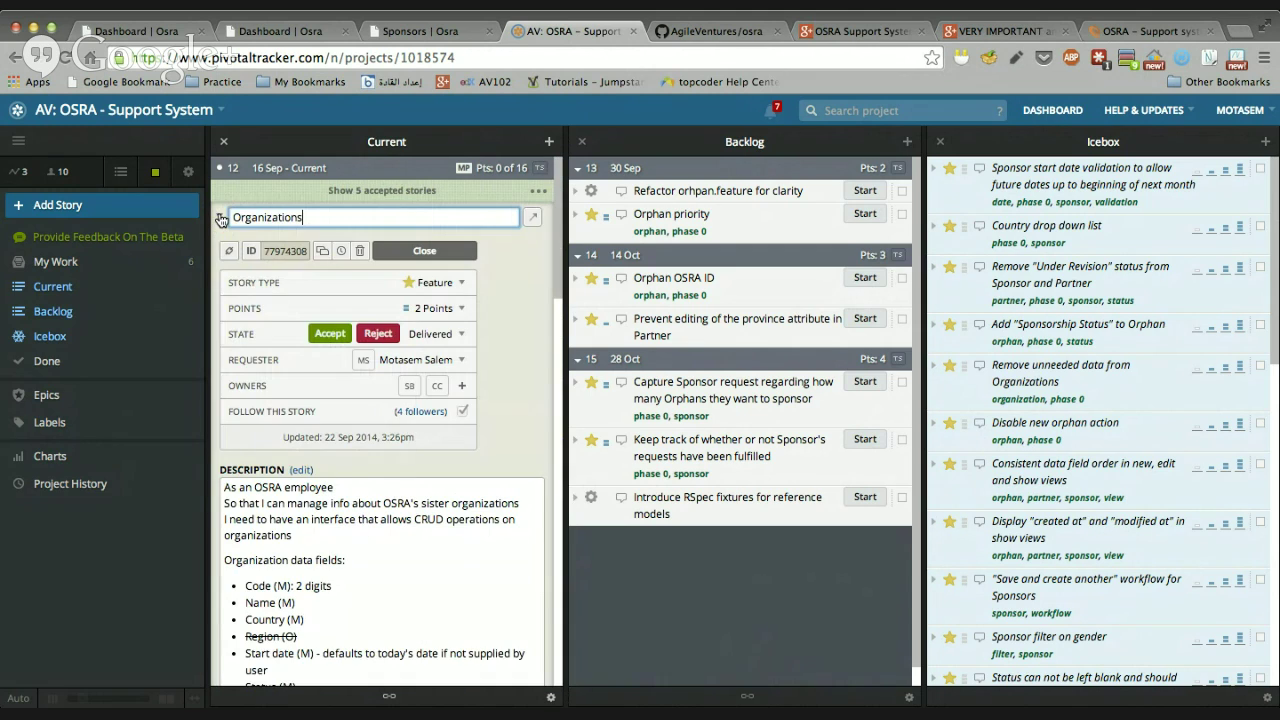
pyautogui.click(219, 215)
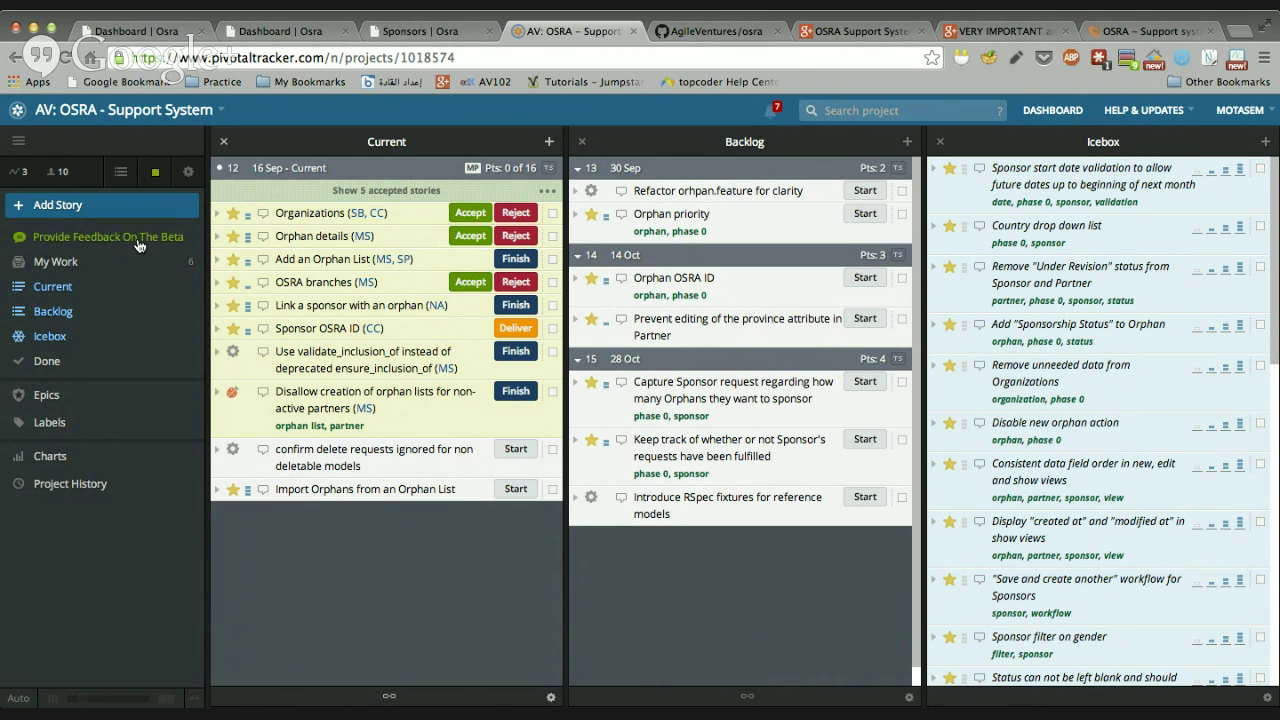
pyautogui.click(217, 333)
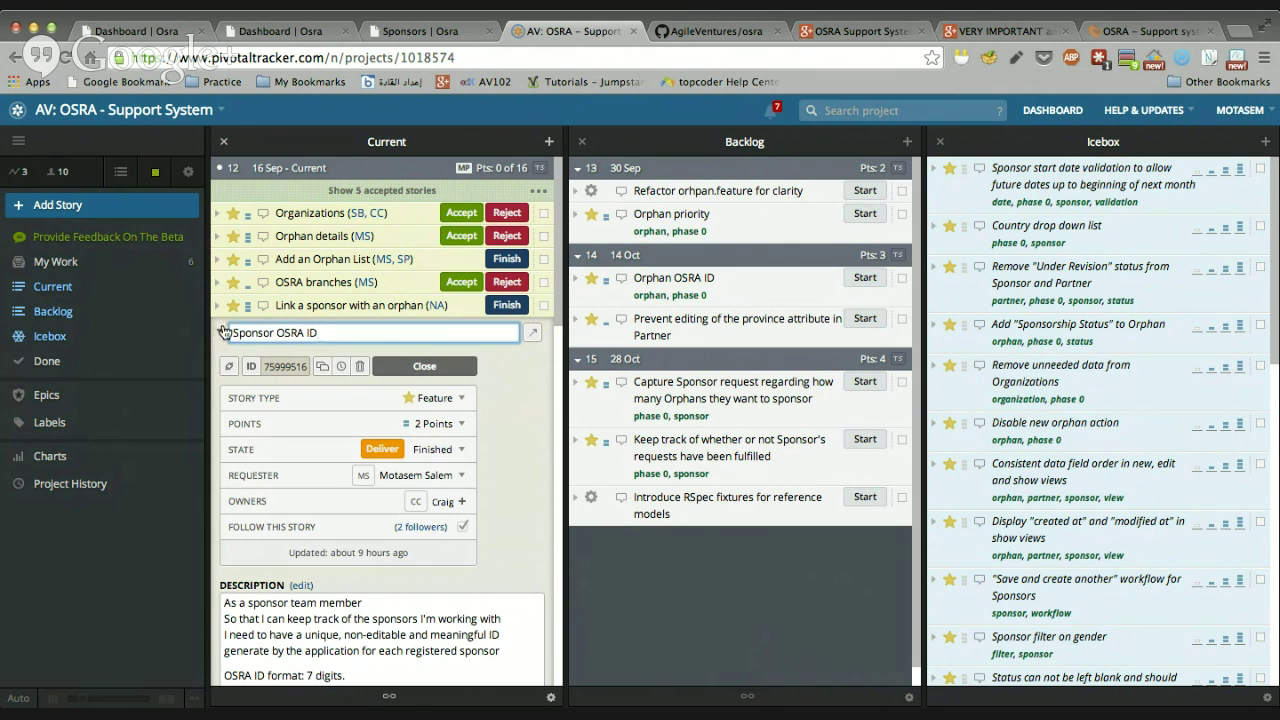
pyautogui.click(222, 333)
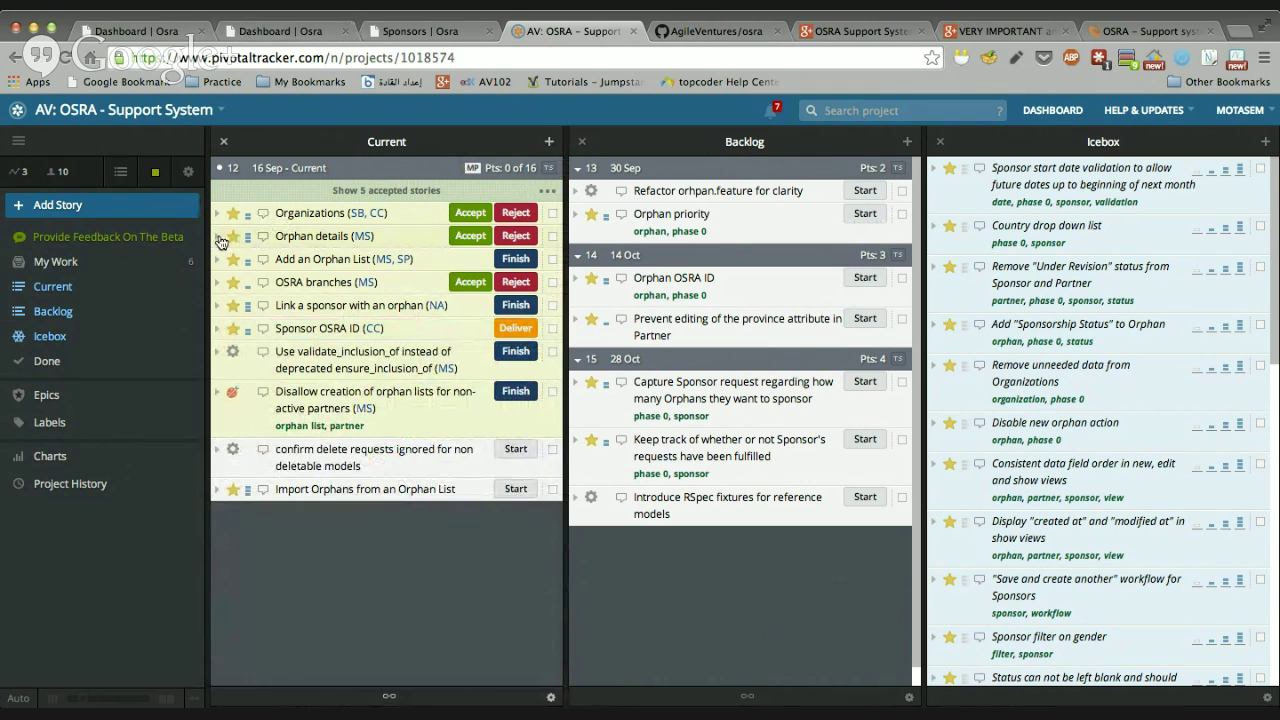
# Step: Switch to the Osra testing site and review the full details of the orphan "test test1"
pyautogui.click(295, 41)
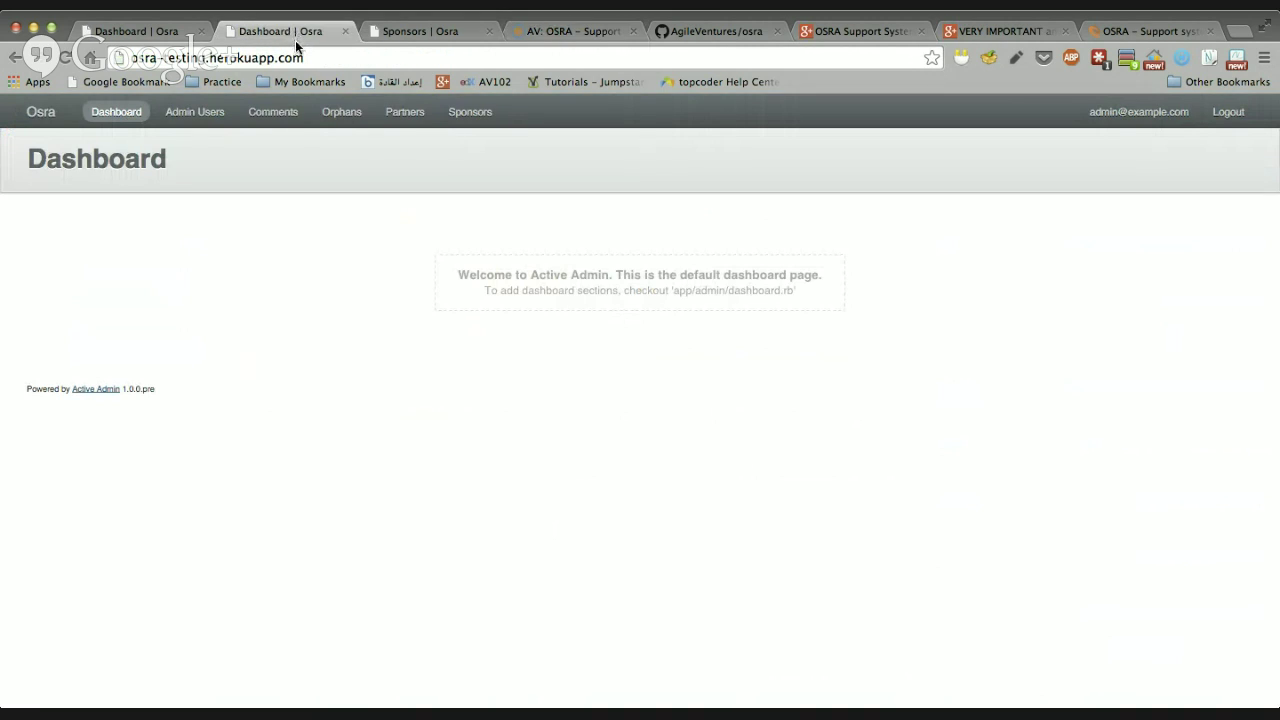
pyautogui.click(348, 118)
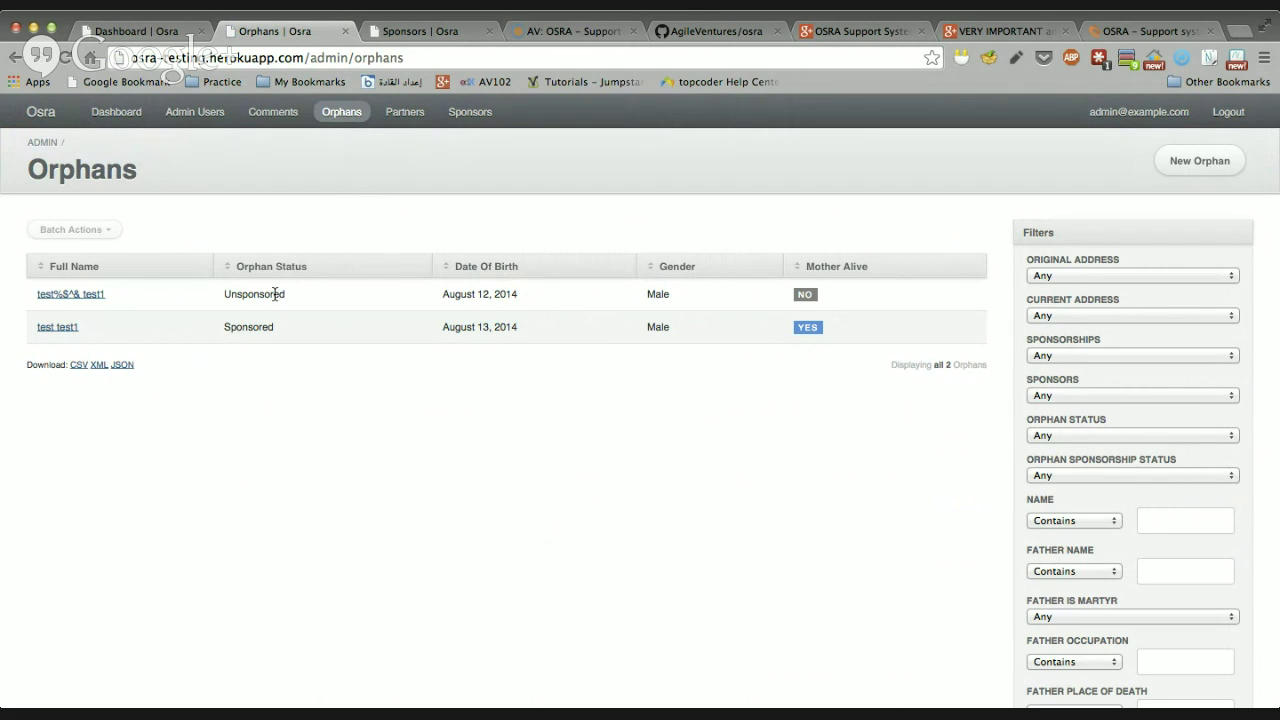
pyautogui.click(75, 329)
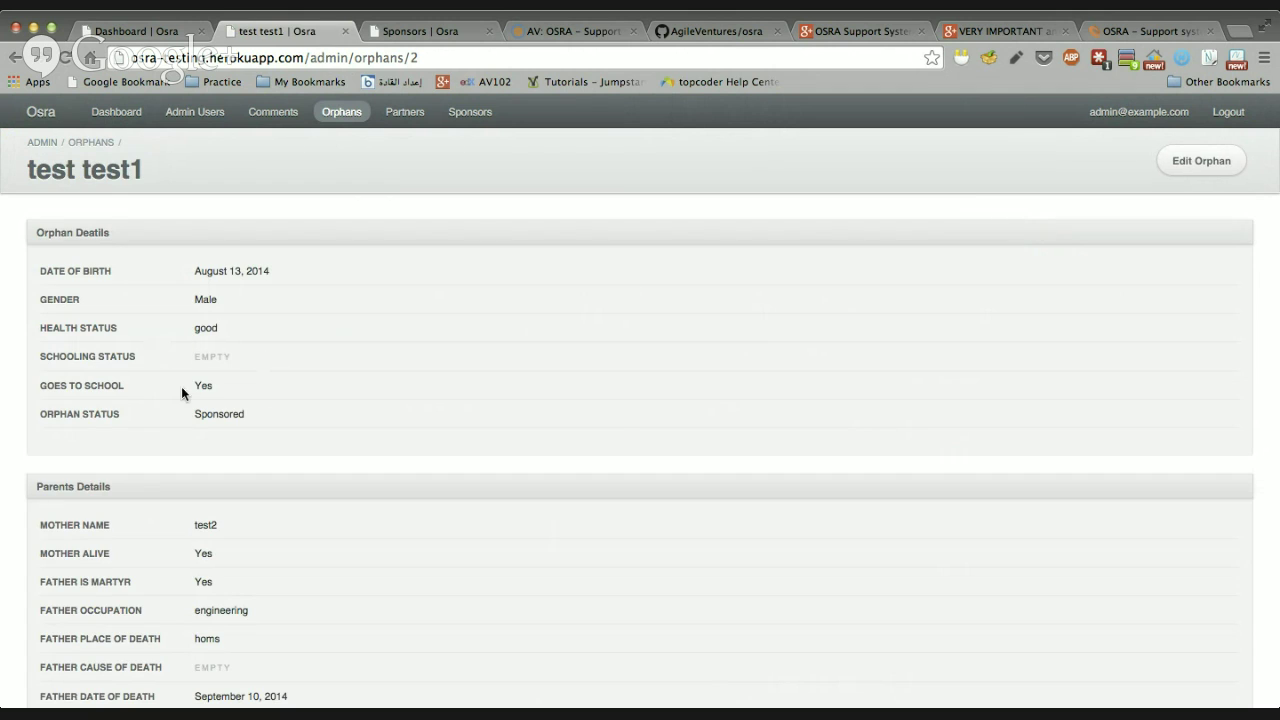
pyautogui.scroll(-15, 235, 395)
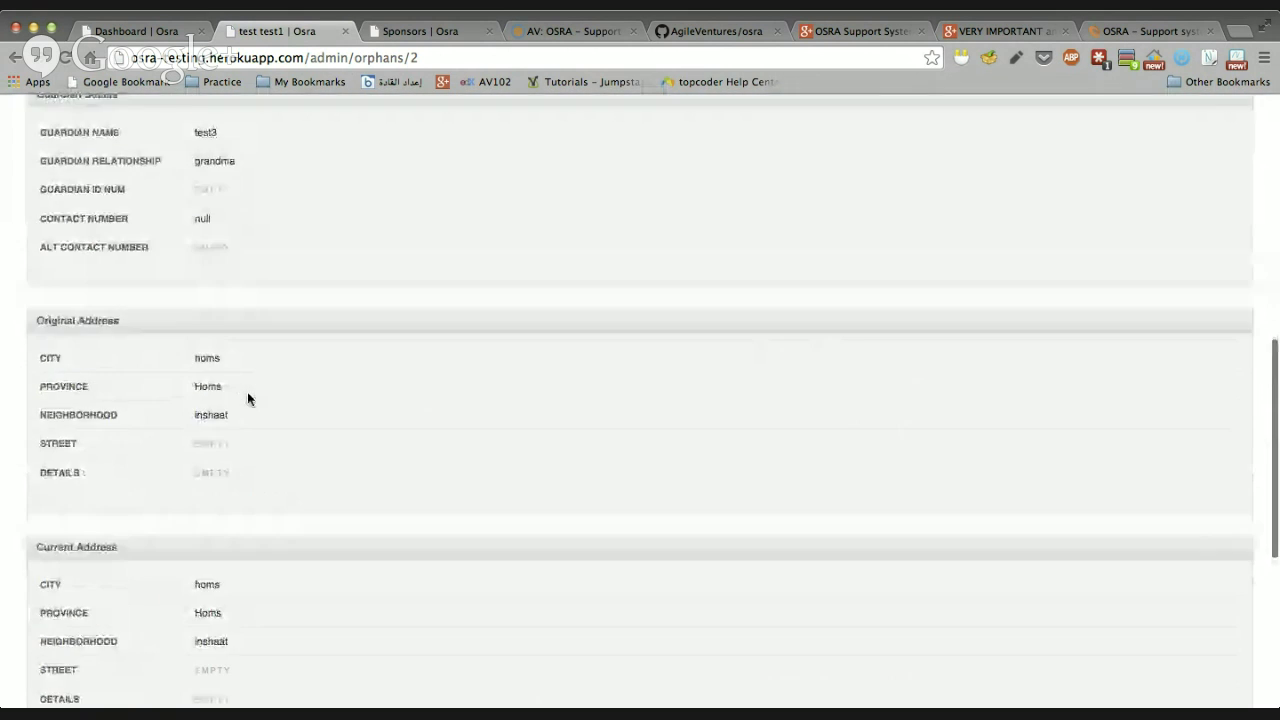
pyautogui.scroll(15, 224, 332)
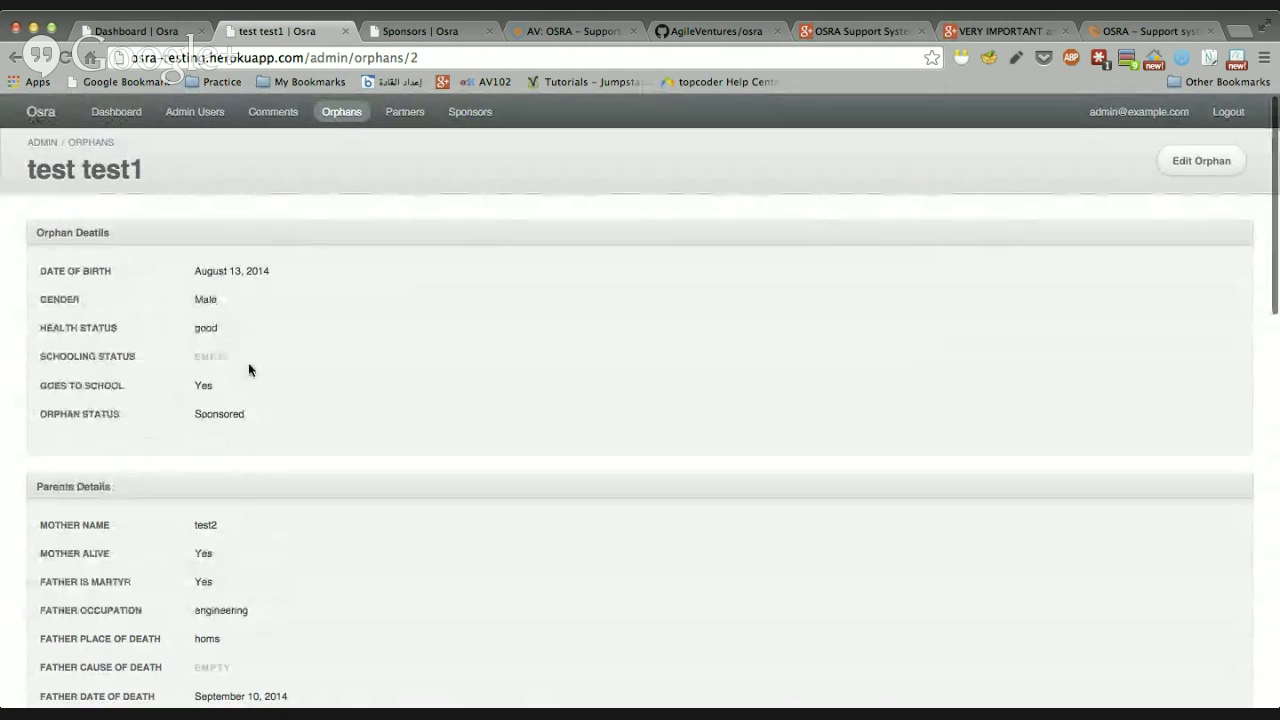
# Step: Open this orphan's record for editing and examine all sections of the form
pyautogui.click(1220, 162)
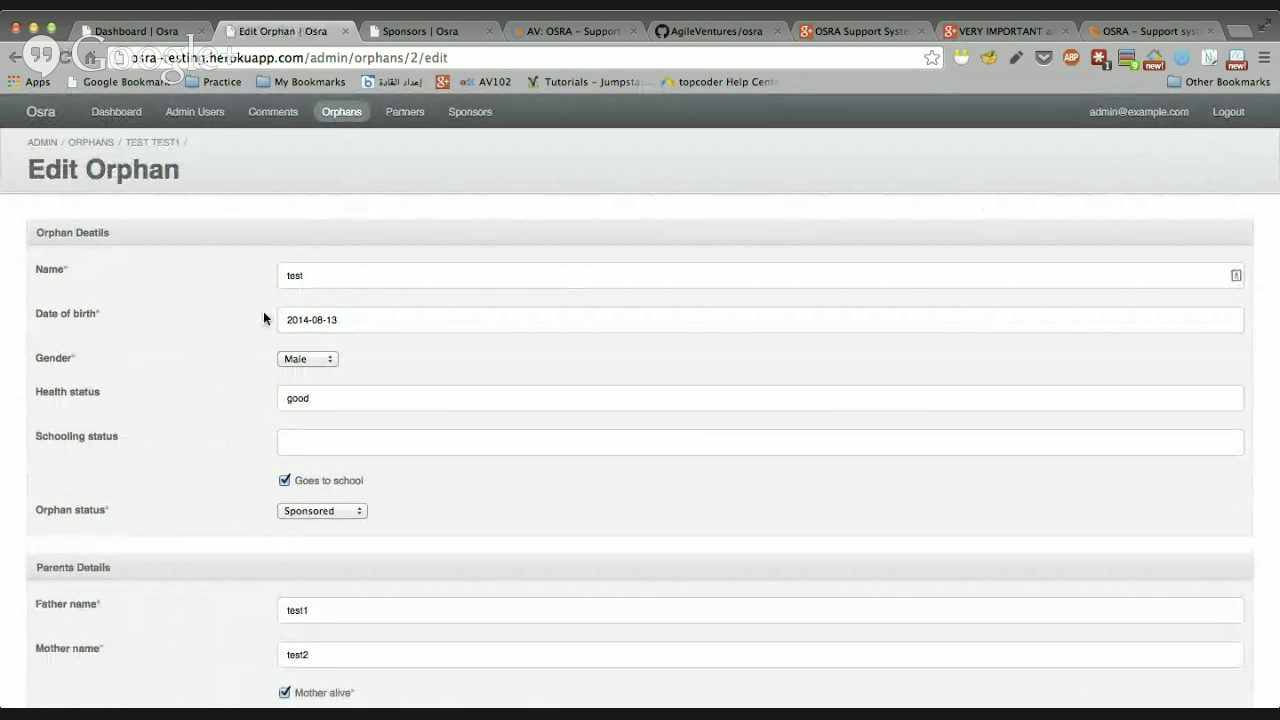
pyautogui.scroll(-5, 209, 329)
pyautogui.scroll(-15, 210, 330)
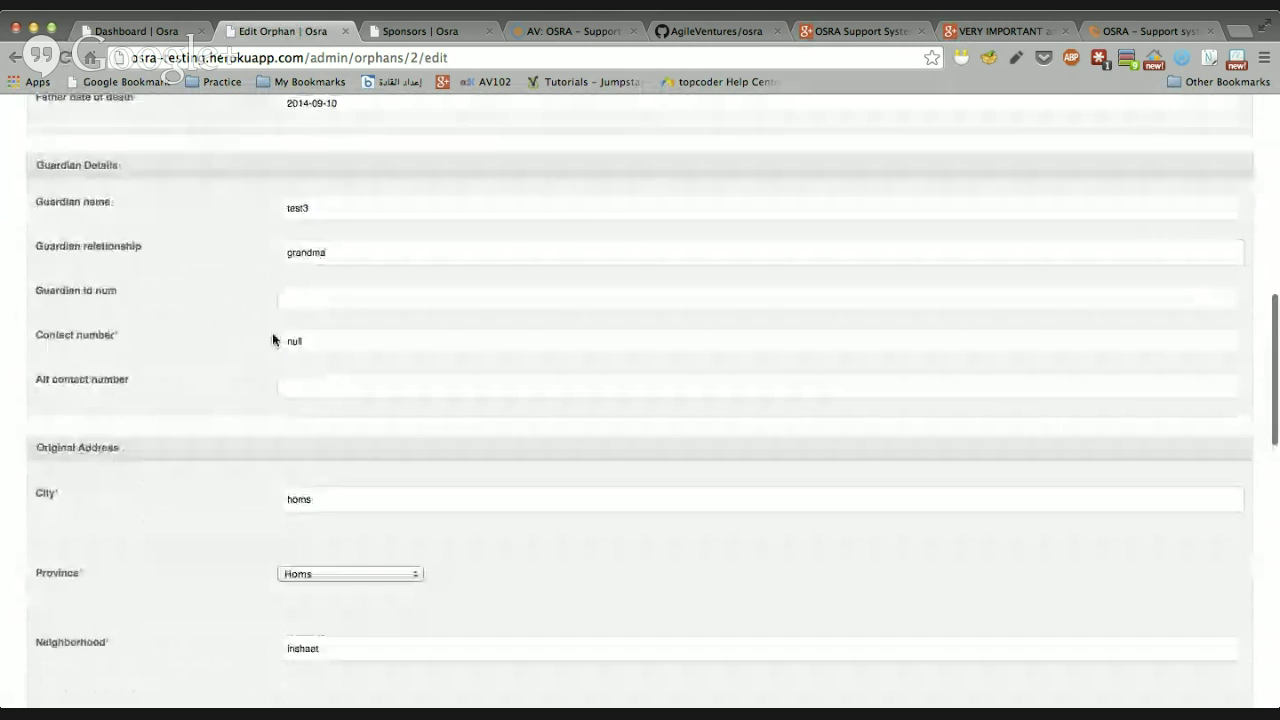
pyautogui.scroll(-5, 255, 342)
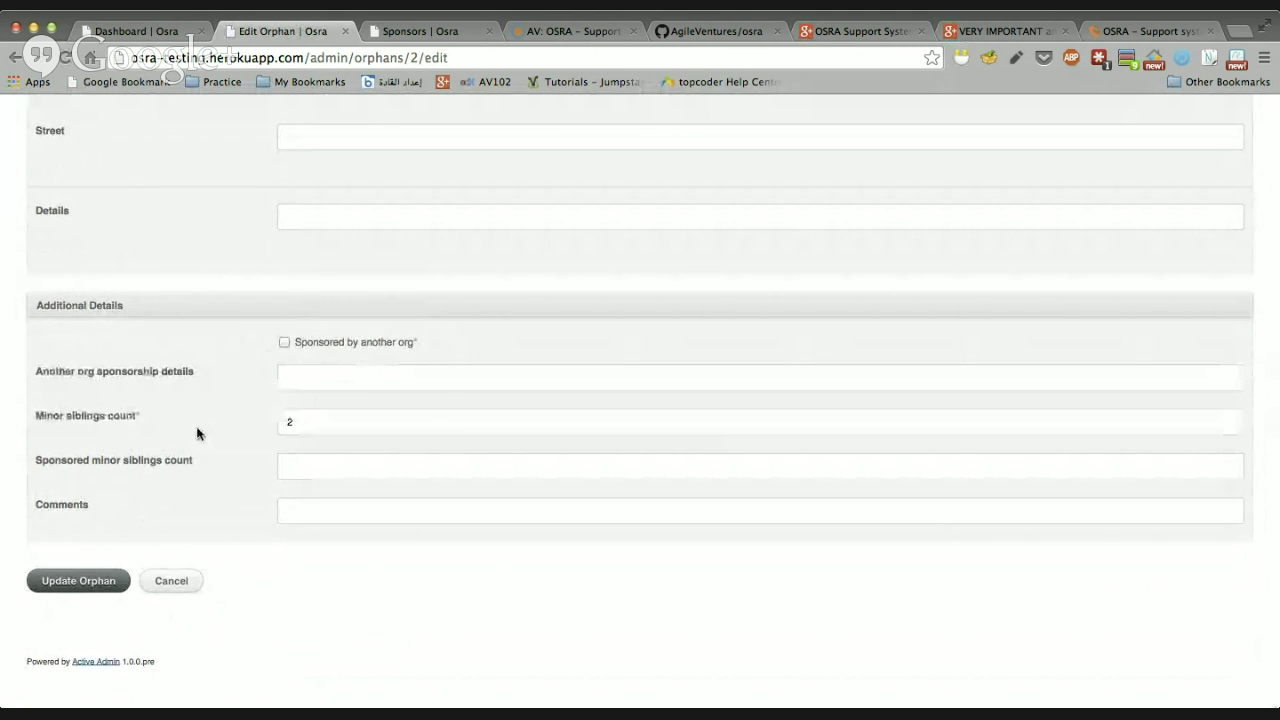
pyautogui.scroll(5, 198, 452)
pyautogui.scroll(15, 199, 453)
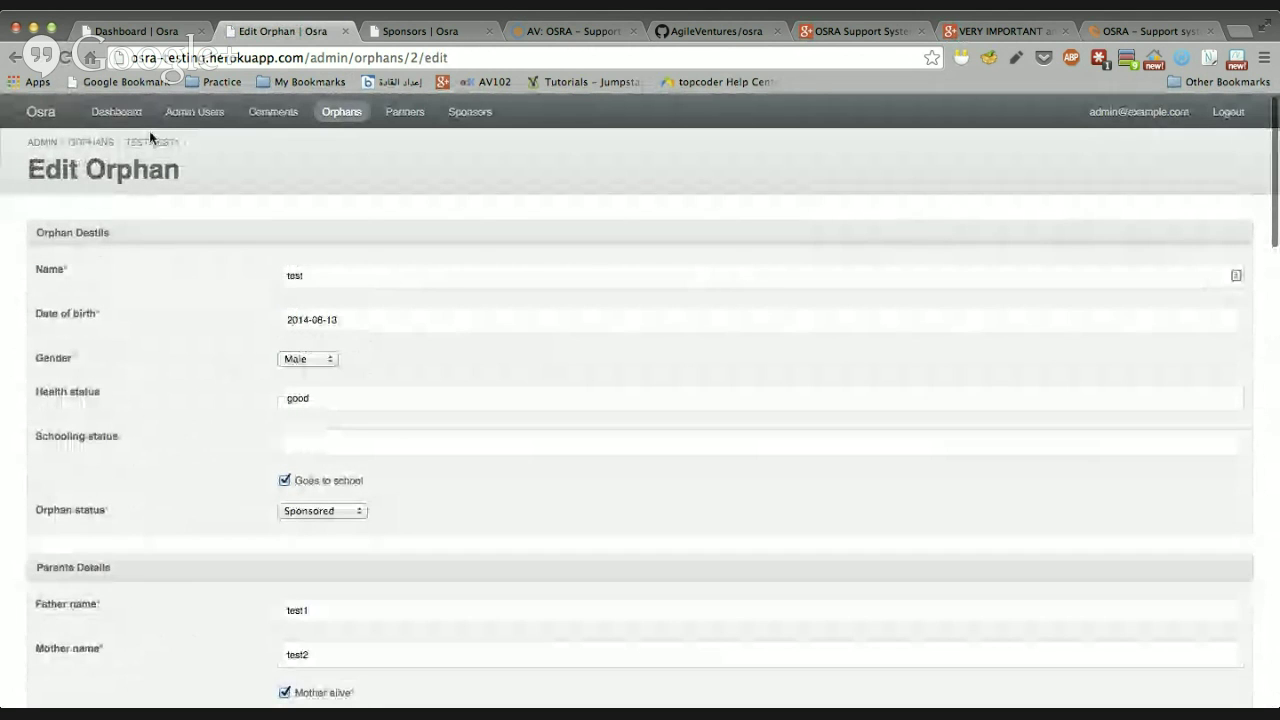
# Step: Return to the orphans list, open a blank New Orphan form and examine its parent and guardian fields
pyautogui.click(96, 144)
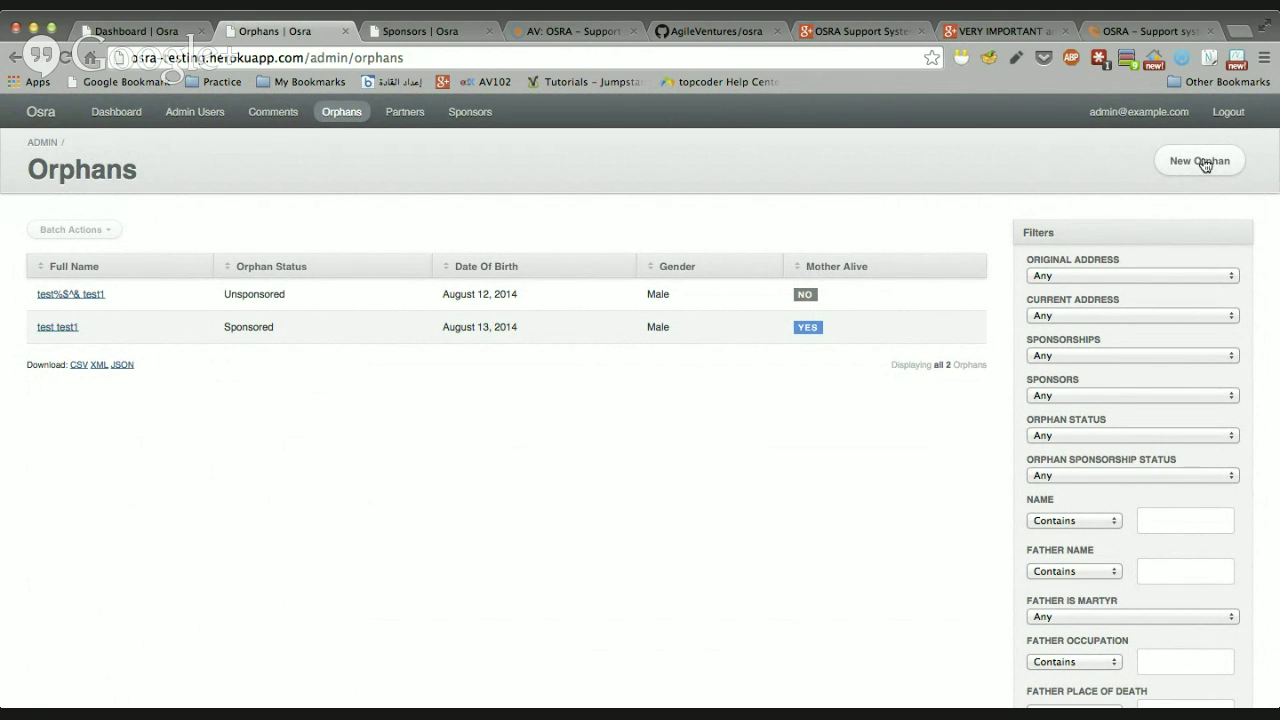
pyautogui.click(1205, 165)
pyautogui.scroll(-3, 421, 417)
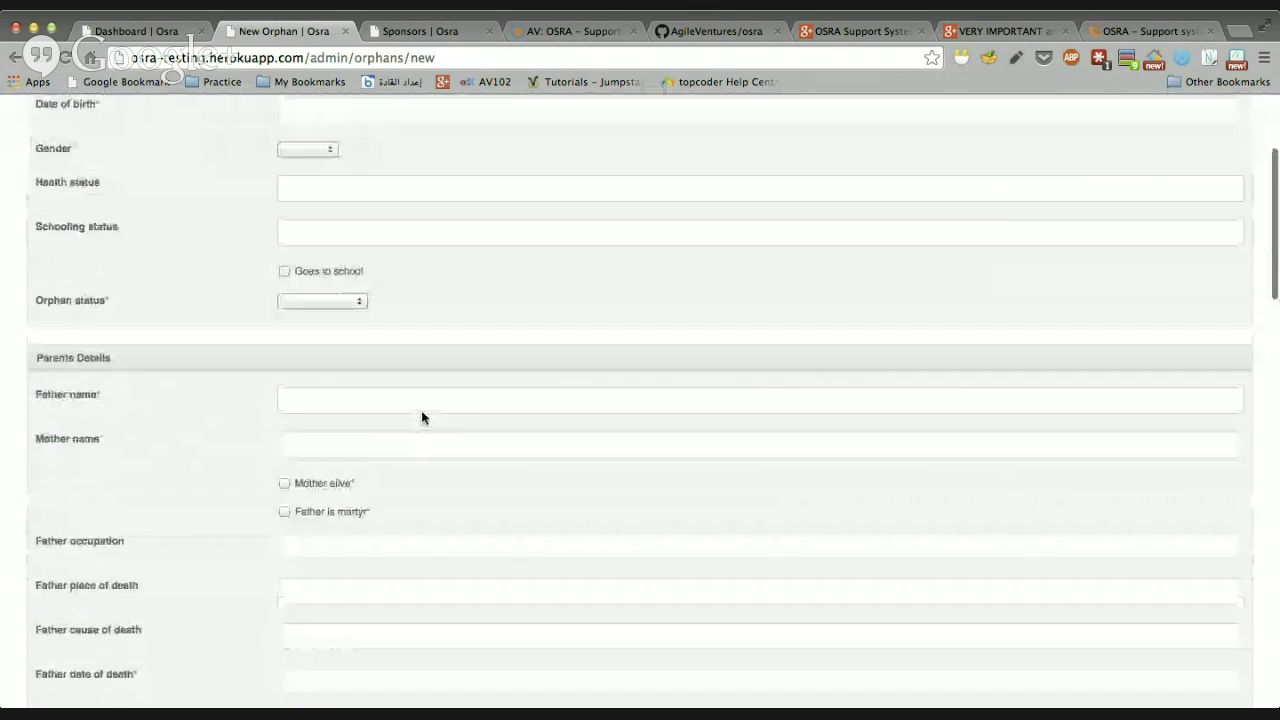
pyautogui.scroll(-5, 421, 417)
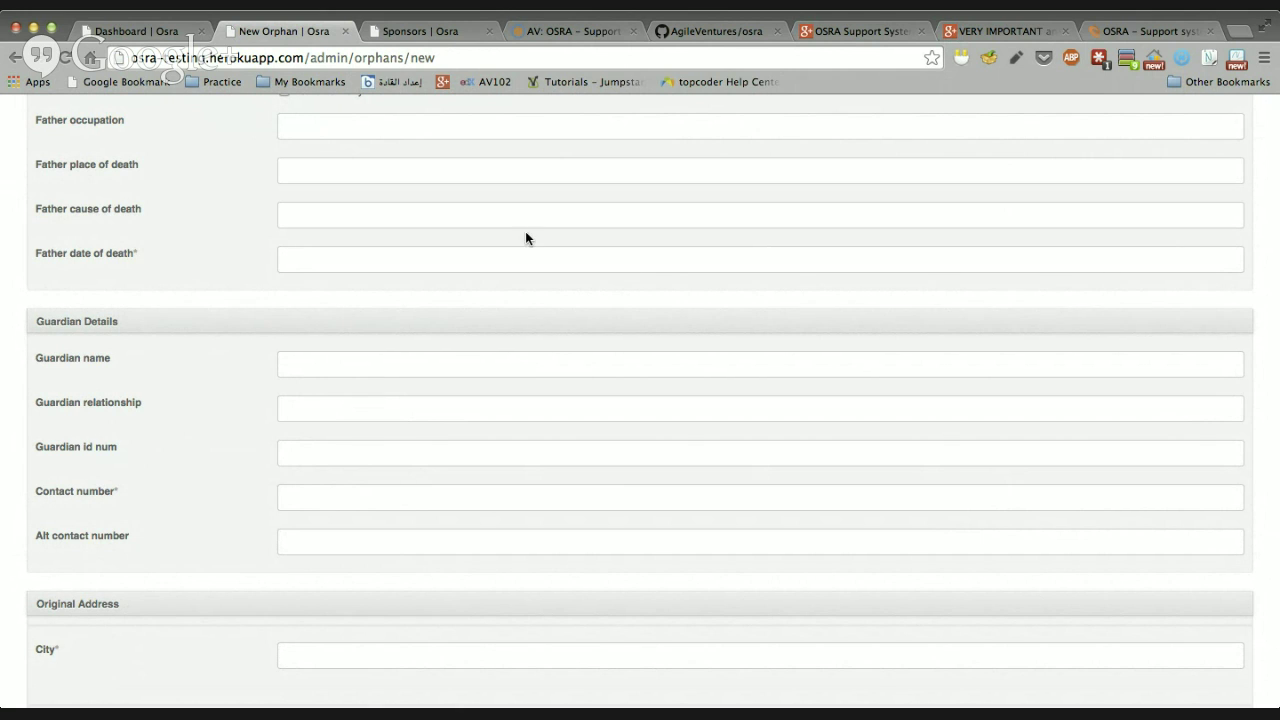
# Step: Switch back to Pivotal Tracker, review and collapse the Orphan details story, and expand the Add an Orphan List story
pyautogui.click(561, 32)
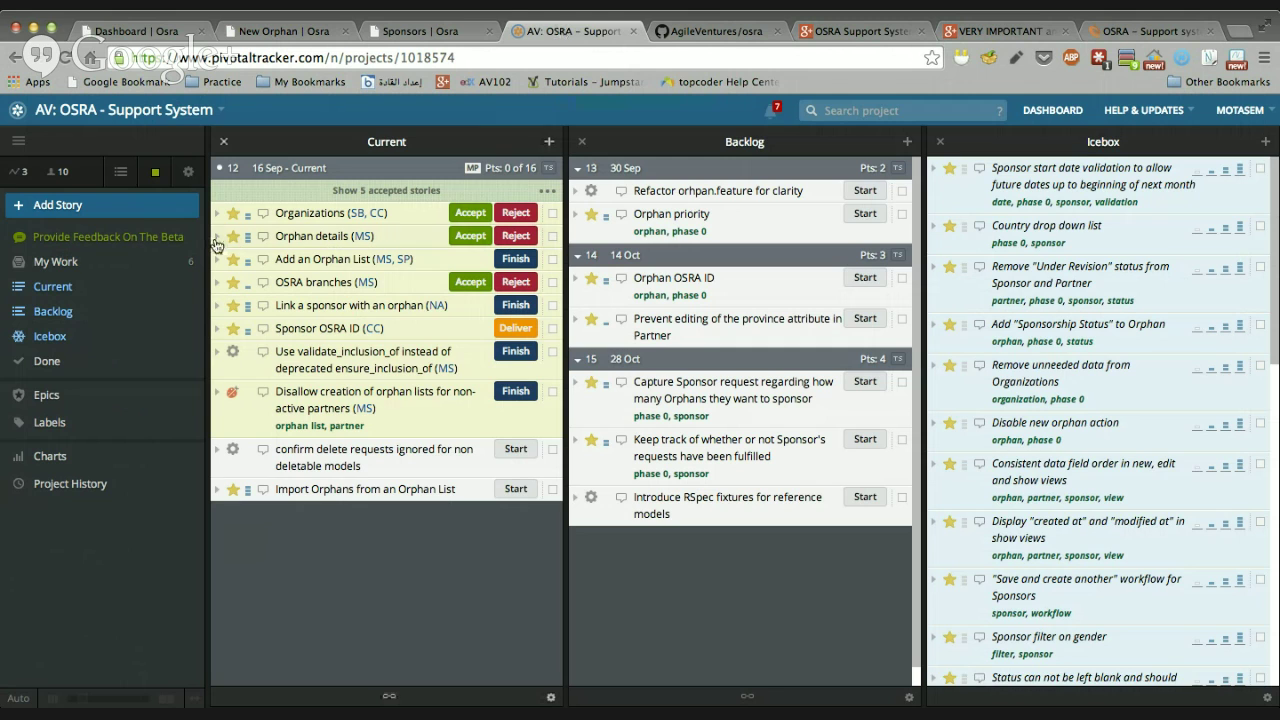
pyautogui.click(216, 236)
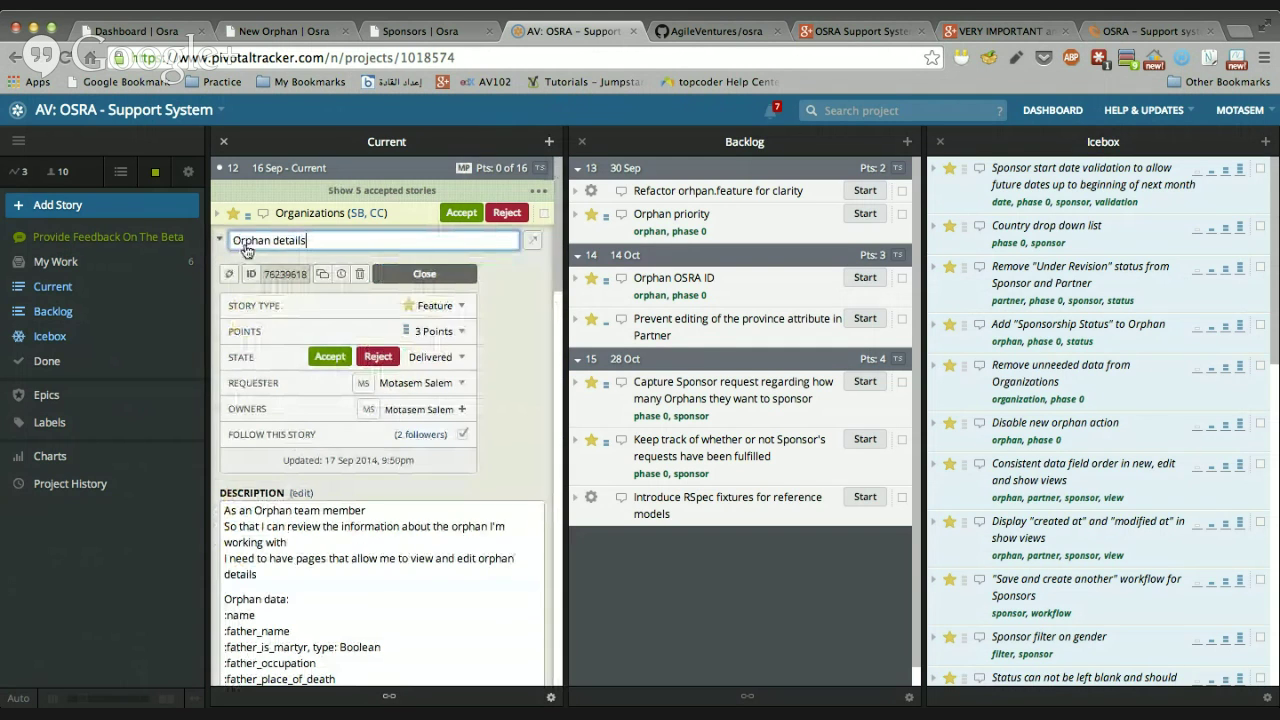
pyautogui.scroll(-5, 269, 320)
pyautogui.scroll(5, 269, 320)
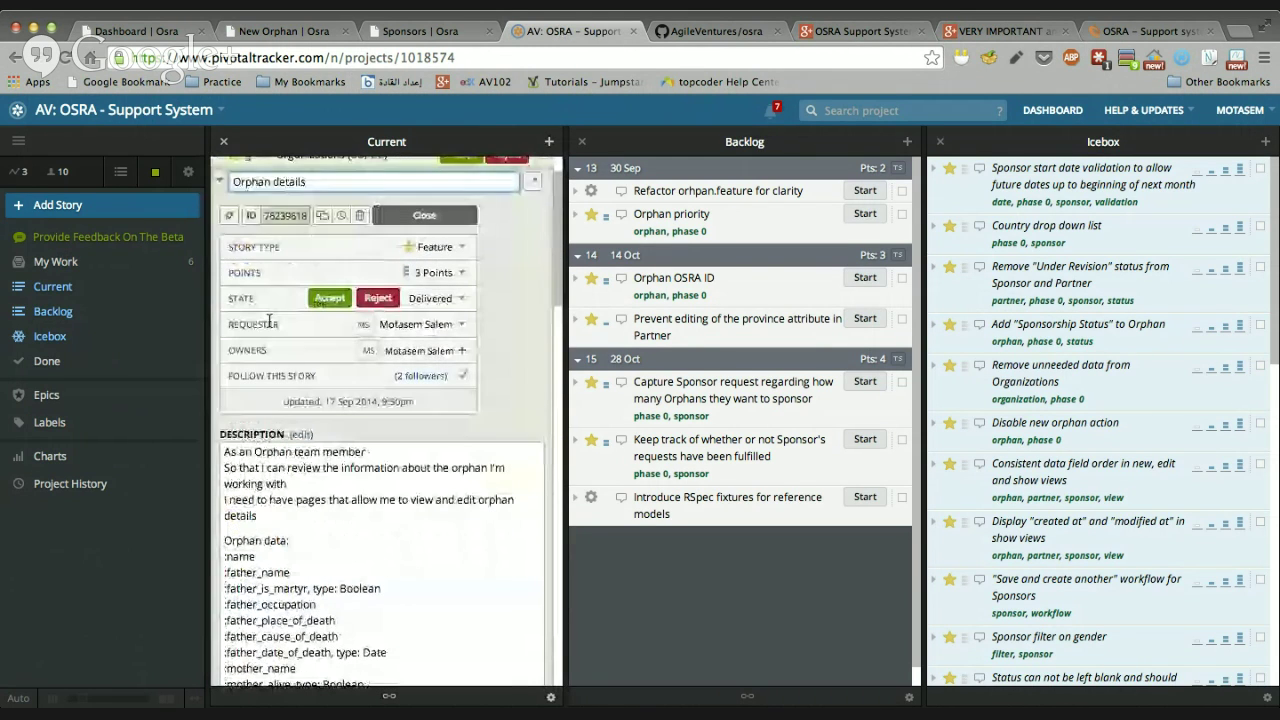
pyautogui.click(219, 181)
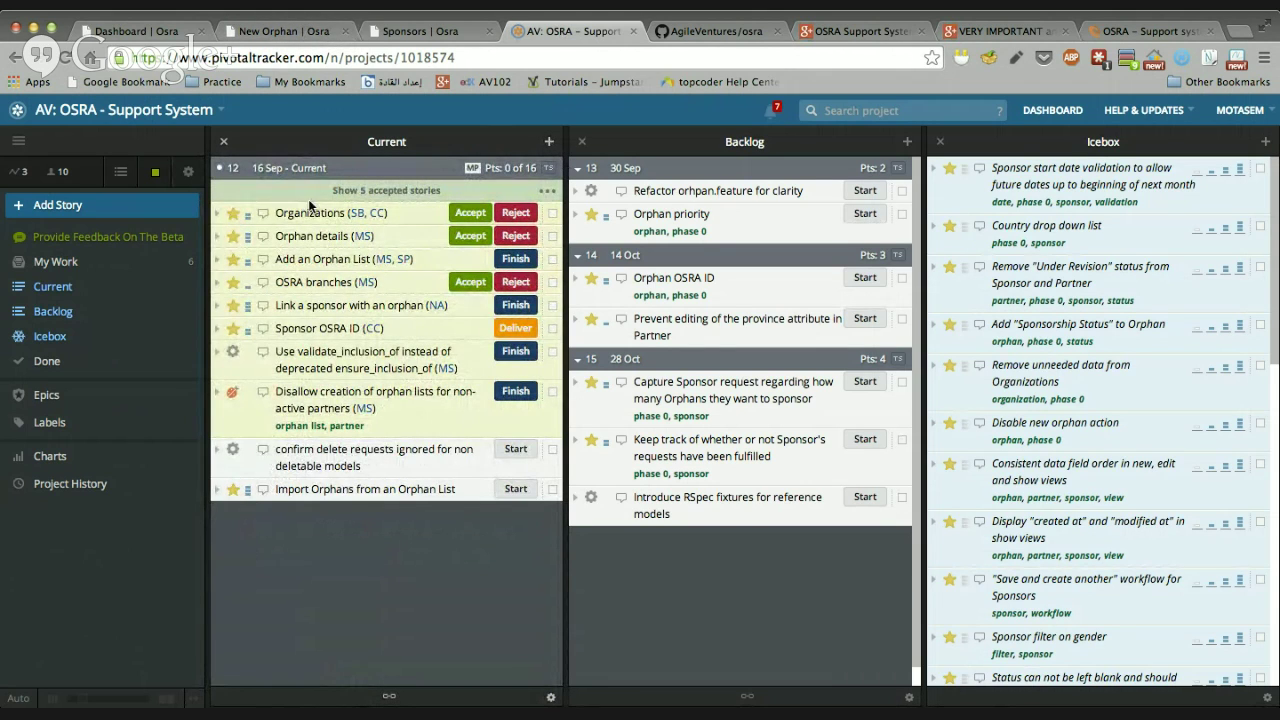
pyautogui.click(217, 260)
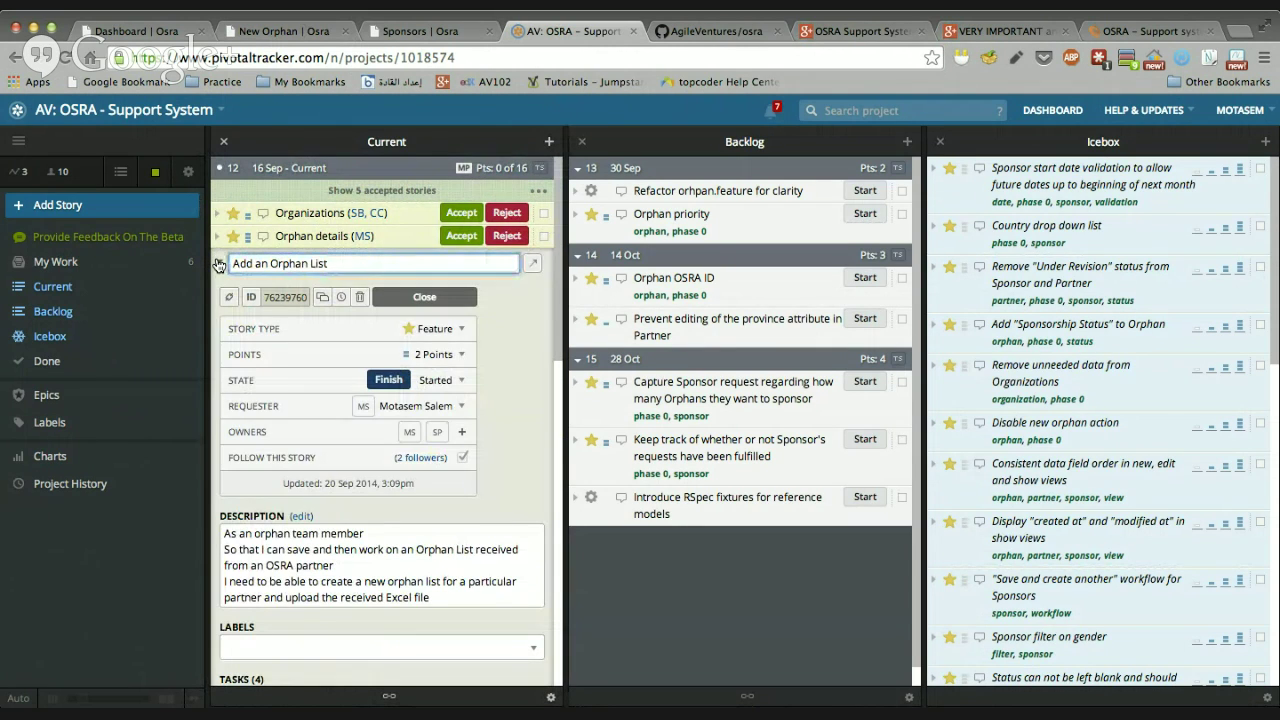
# Step: Switch to the Osra testing site, open the details of partner "ee" and highlight its status value
pyautogui.click(270, 38)
pyautogui.scroll(10, 208, 175)
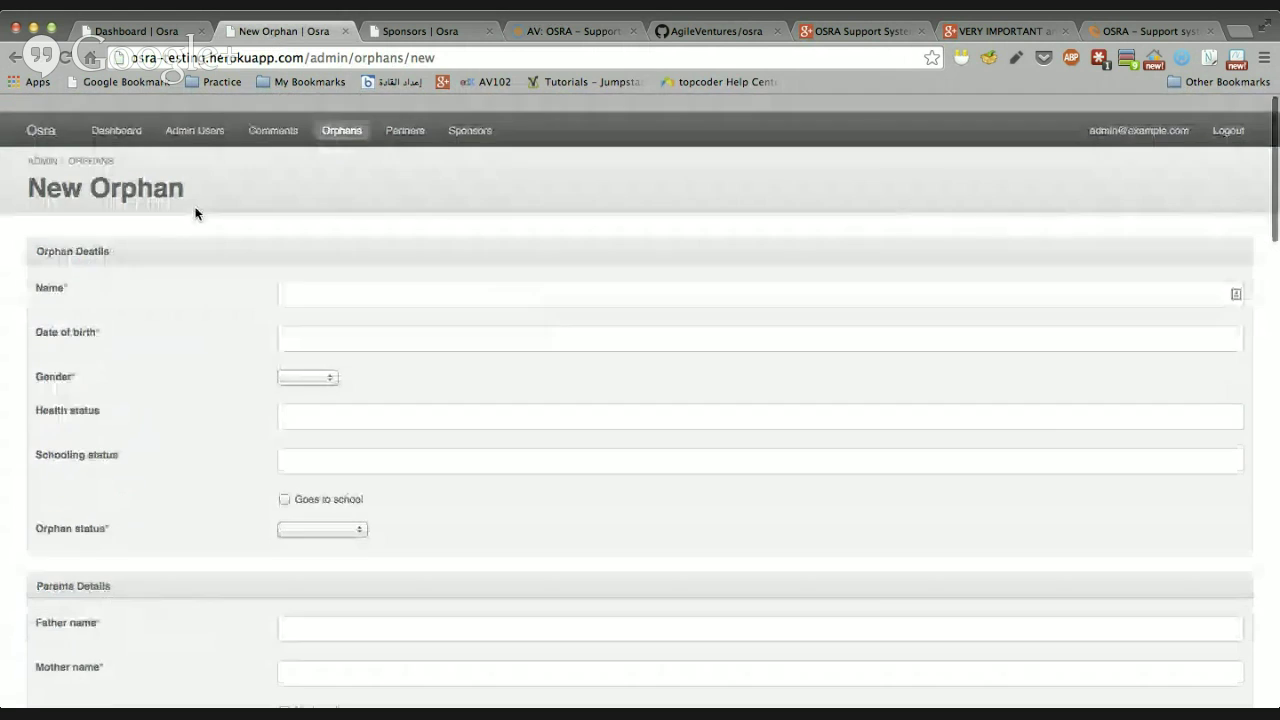
pyautogui.click(460, 114)
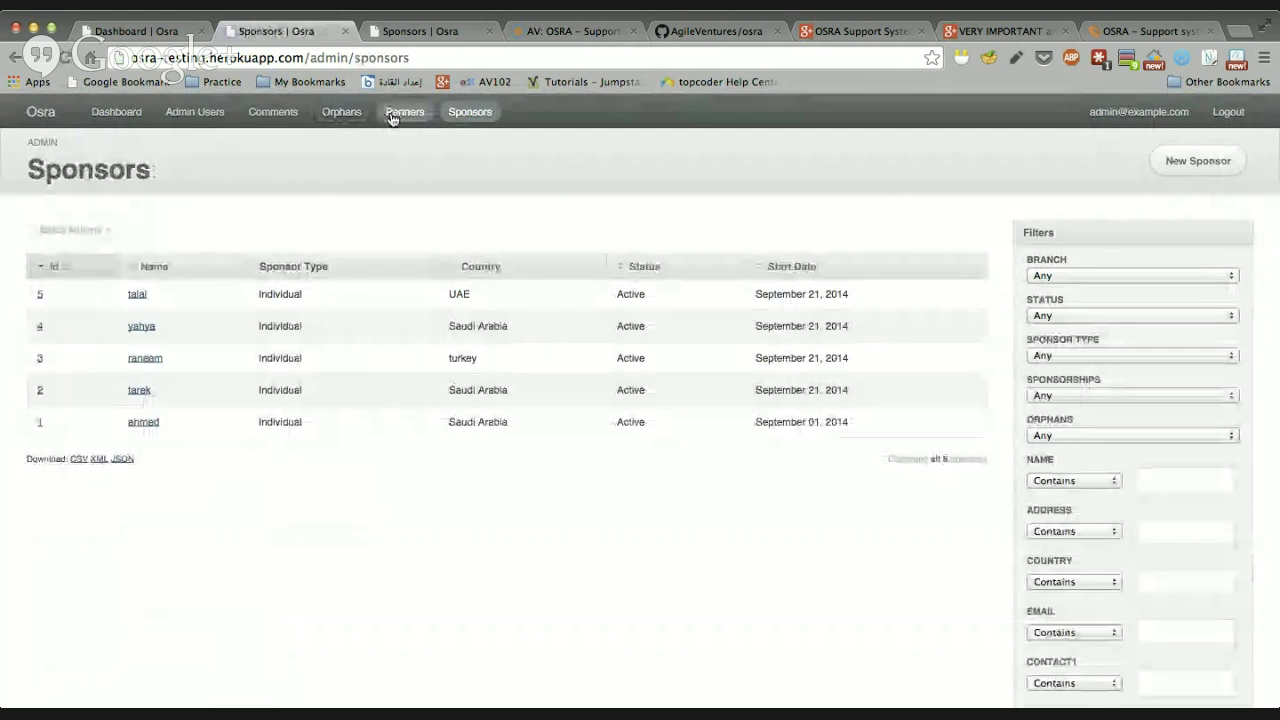
pyautogui.click(393, 115)
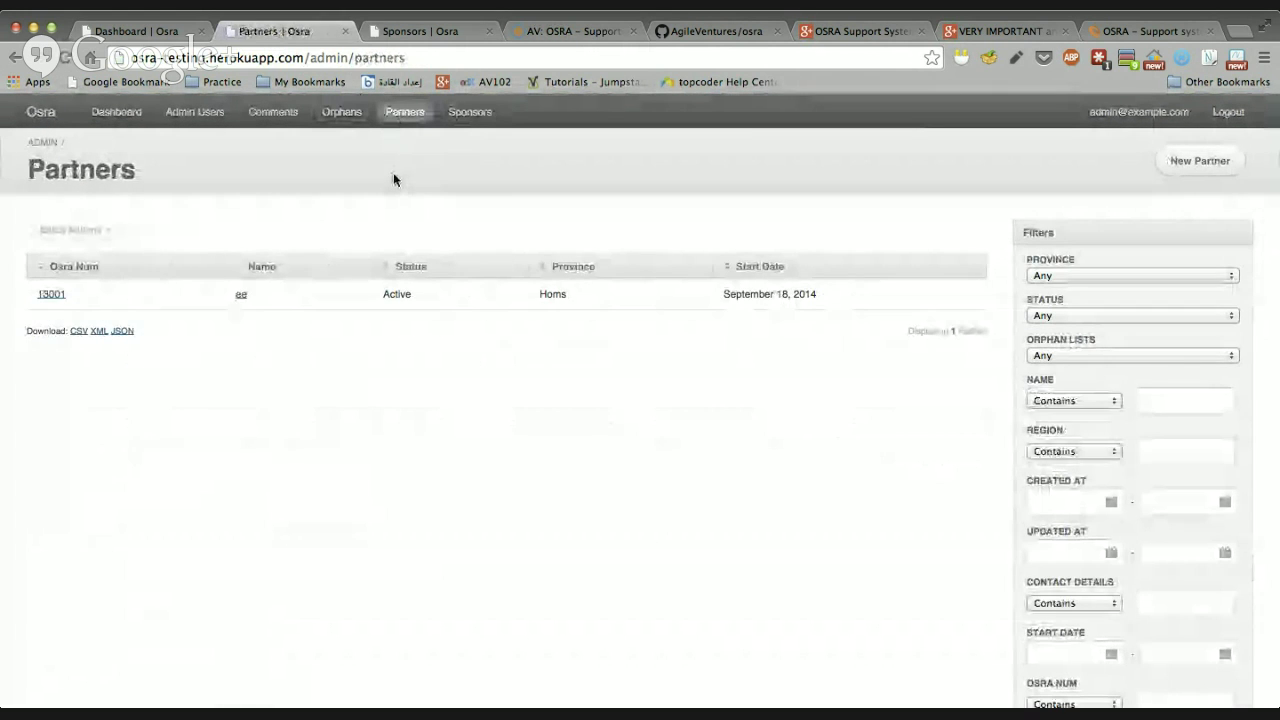
pyautogui.click(47, 296)
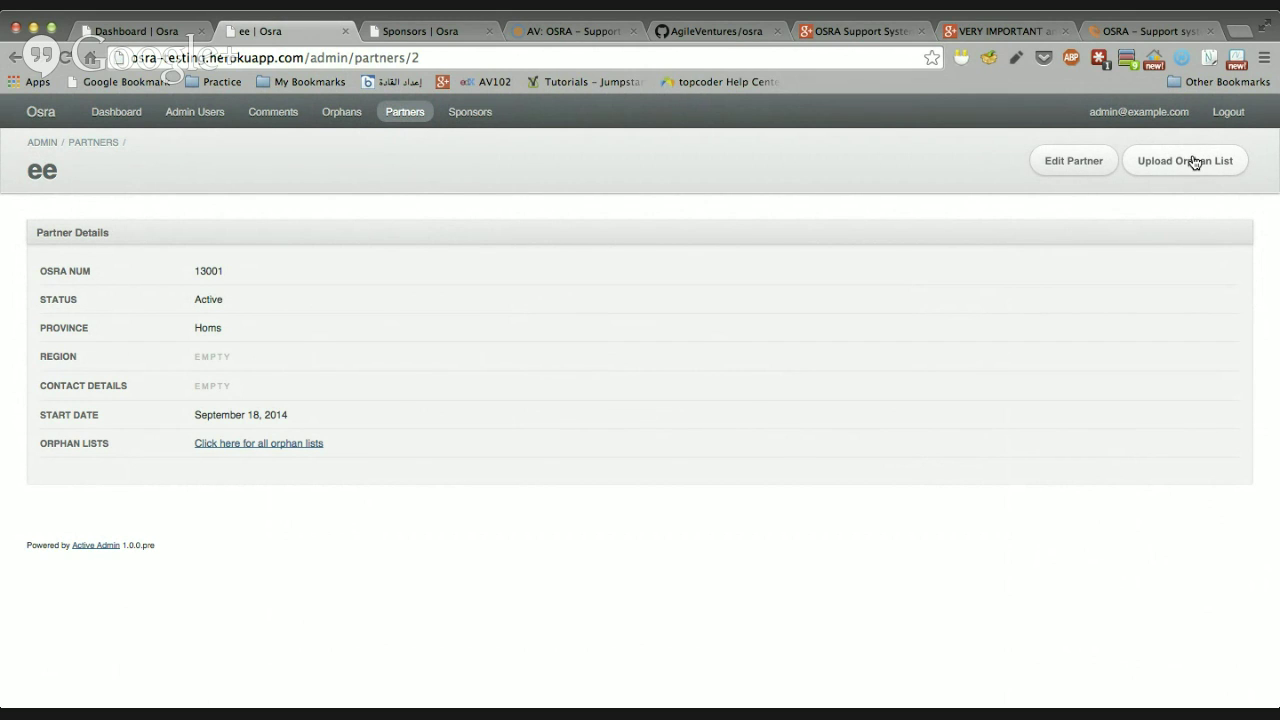
pyautogui.doubleClick(205, 299)
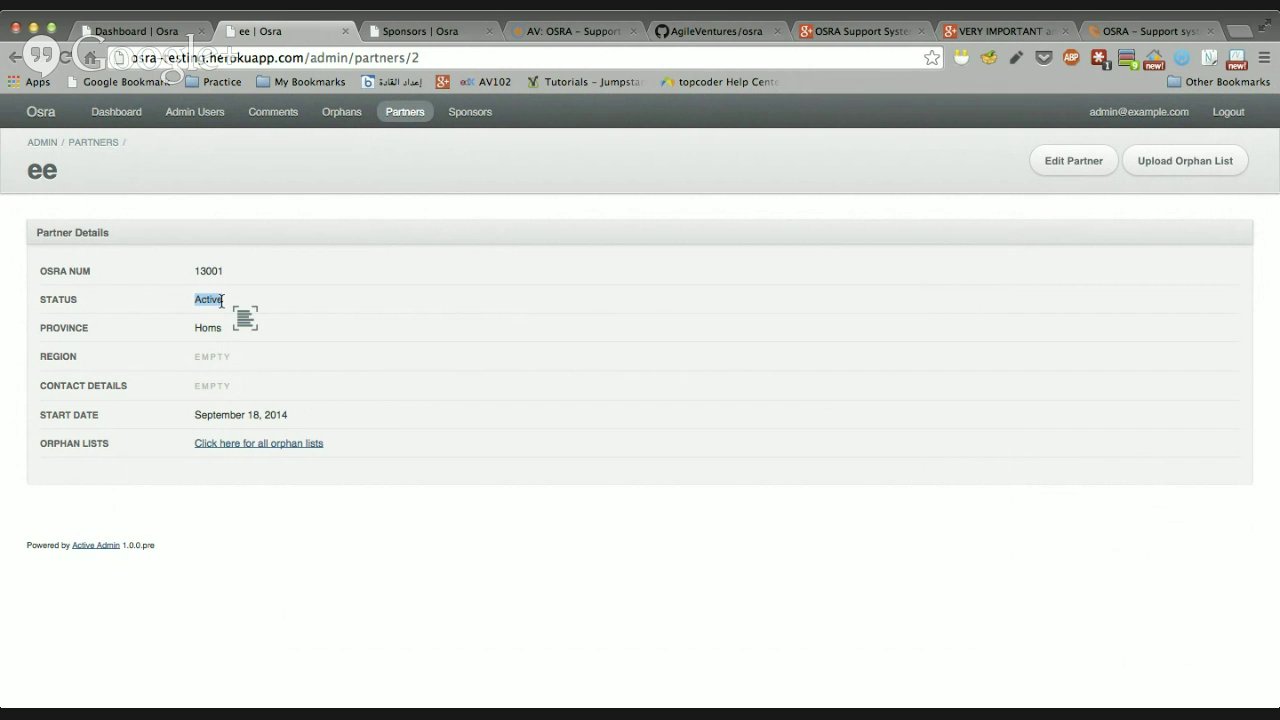
# Step: Open the list of all orphan lists for partner "ee" and return to the Partners page
pyautogui.click(239, 298)
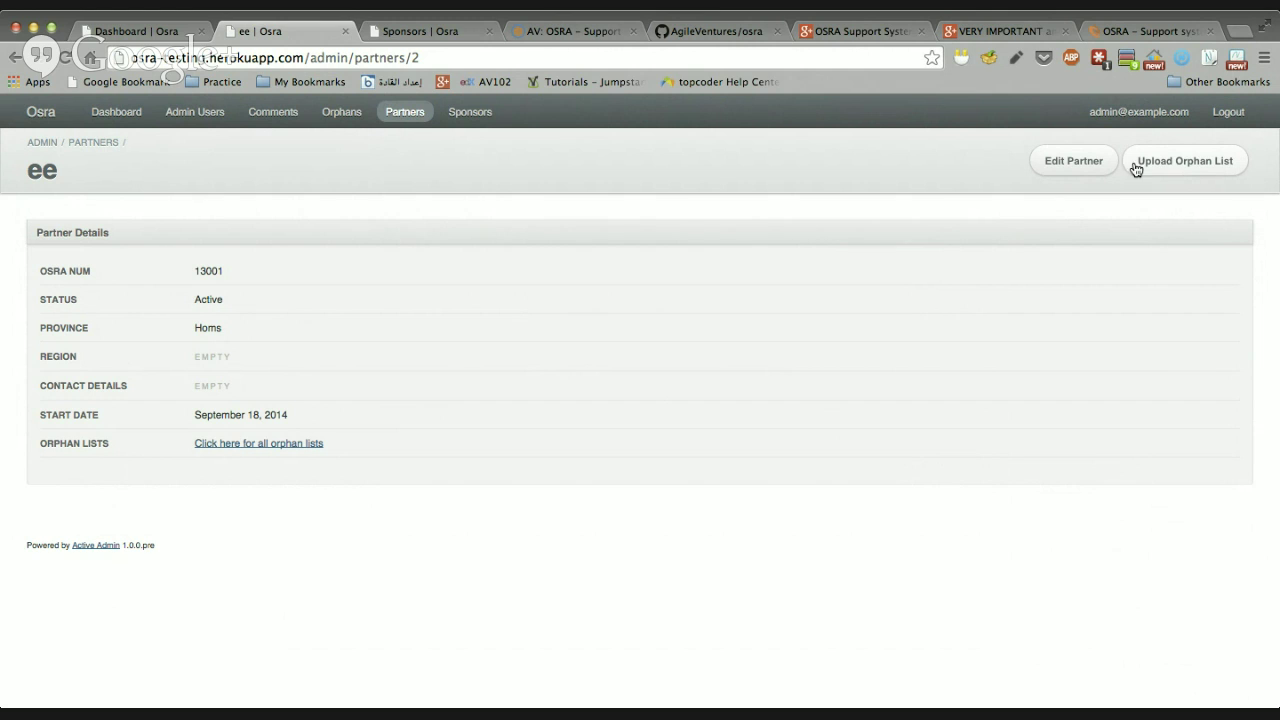
pyautogui.click(287, 444)
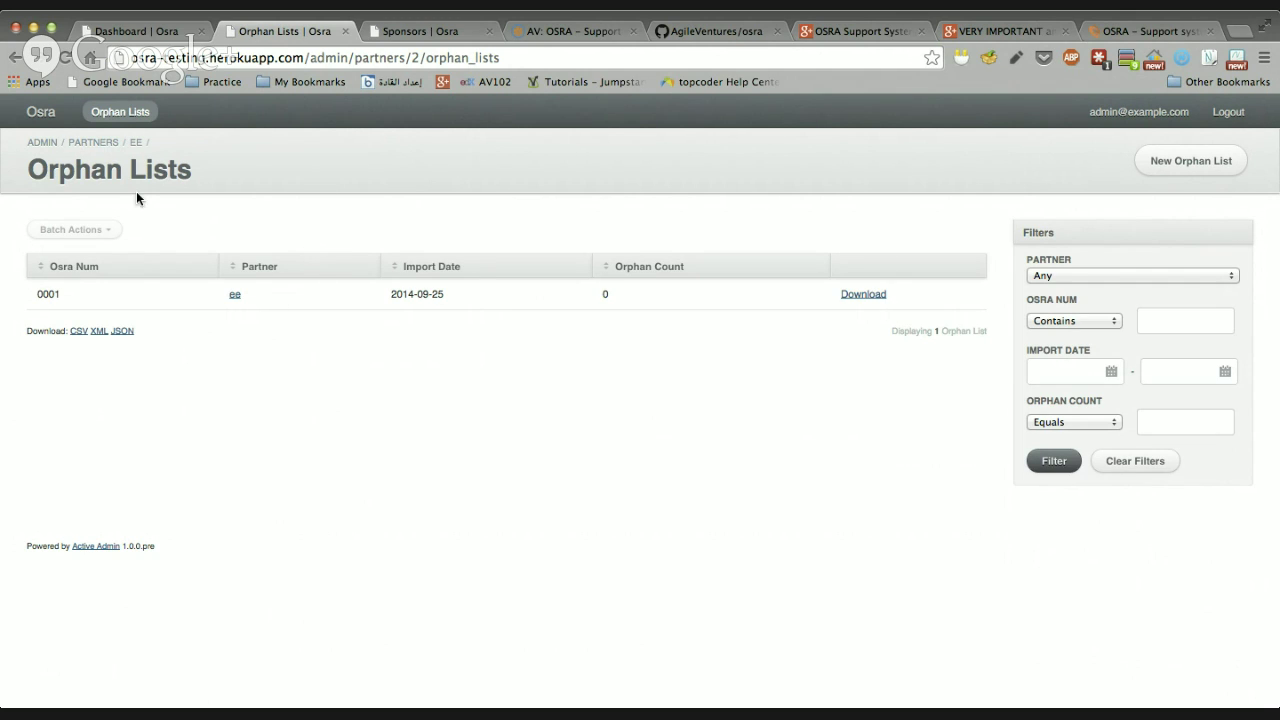
pyautogui.click(93, 142)
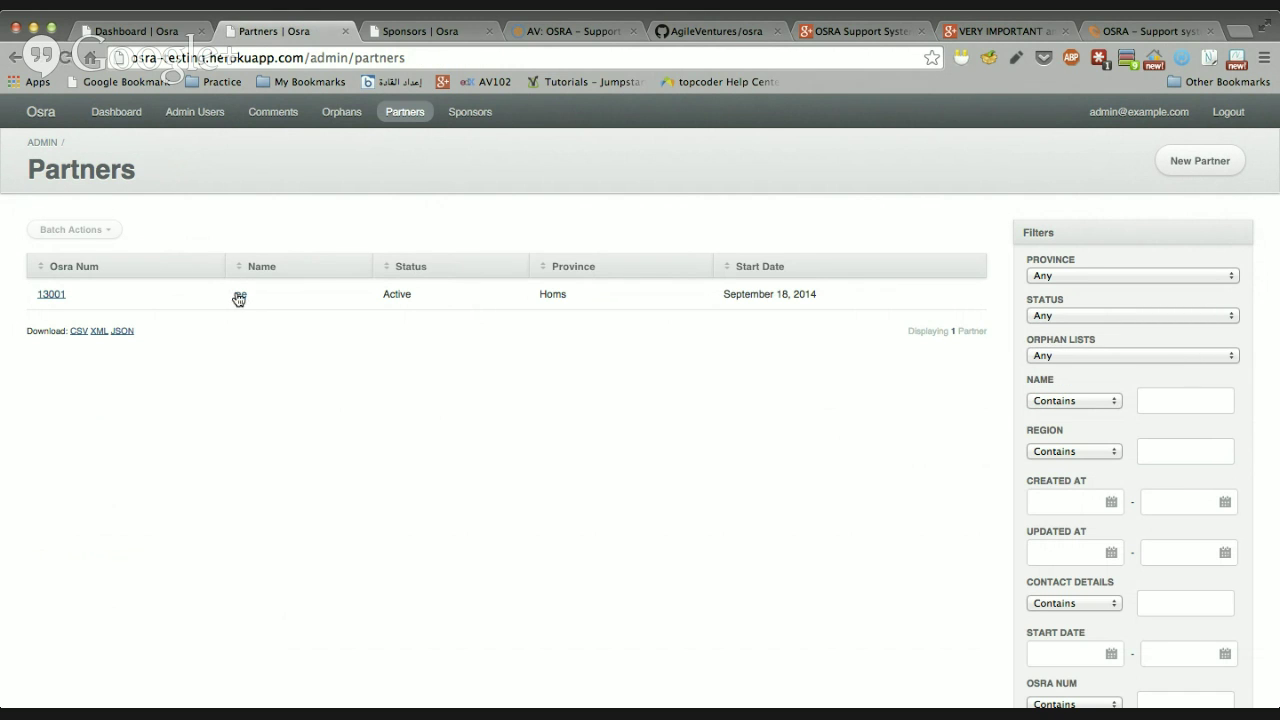
# Step: Reopen partner "ee" and upload a spreadsheet to create a new orphan list
pyautogui.click(239, 298)
pyautogui.click(1203, 165)
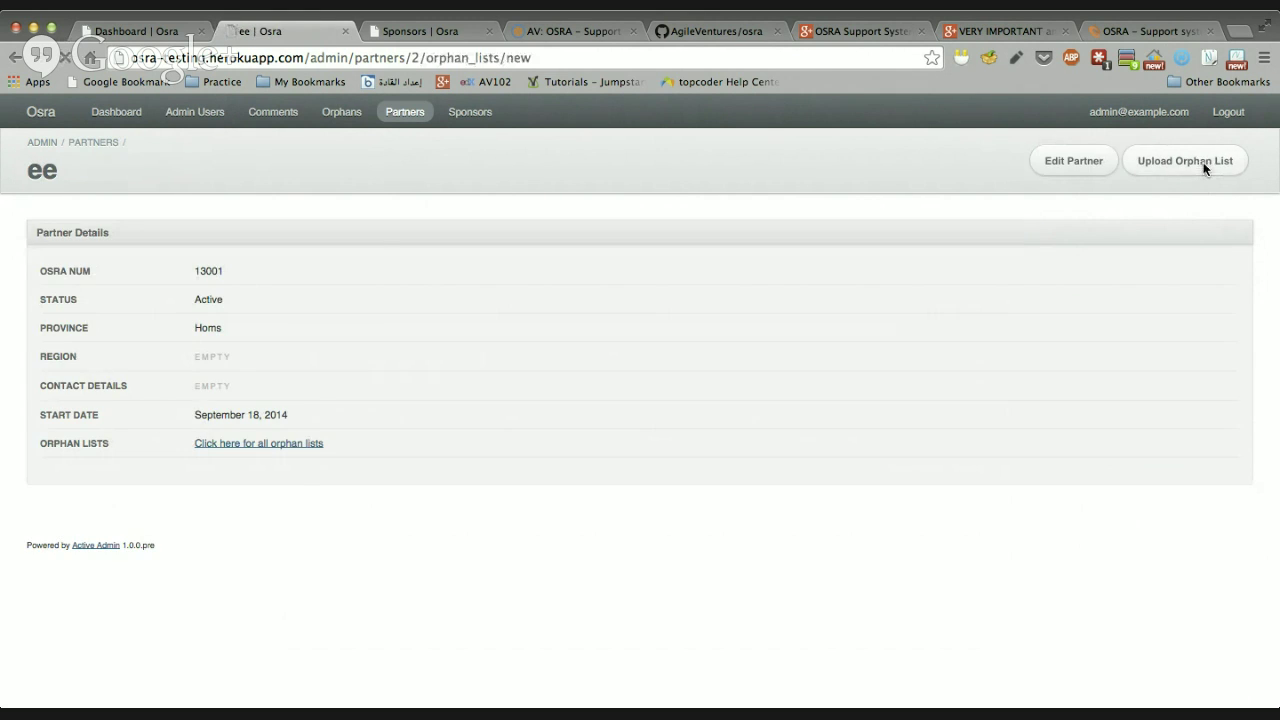
pyautogui.click(318, 247)
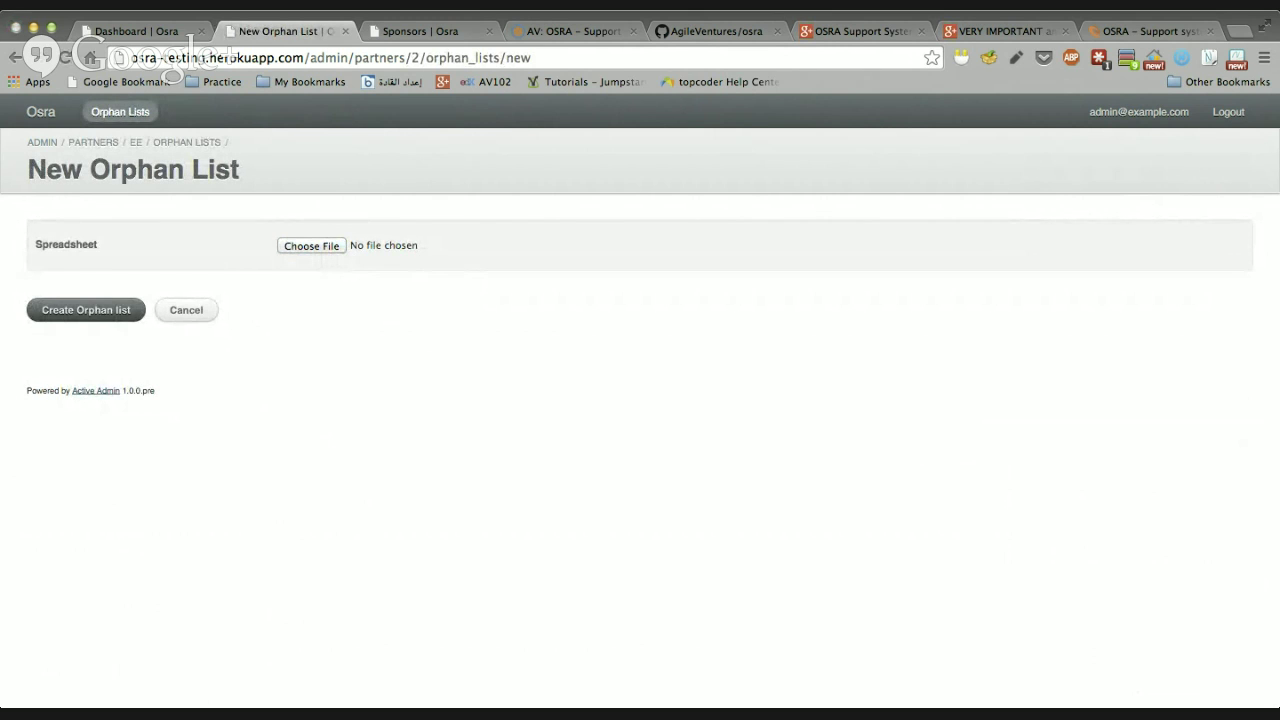
pyautogui.doubleClick(437, 266)
pyautogui.click(387, 246)
pyautogui.click(320, 246)
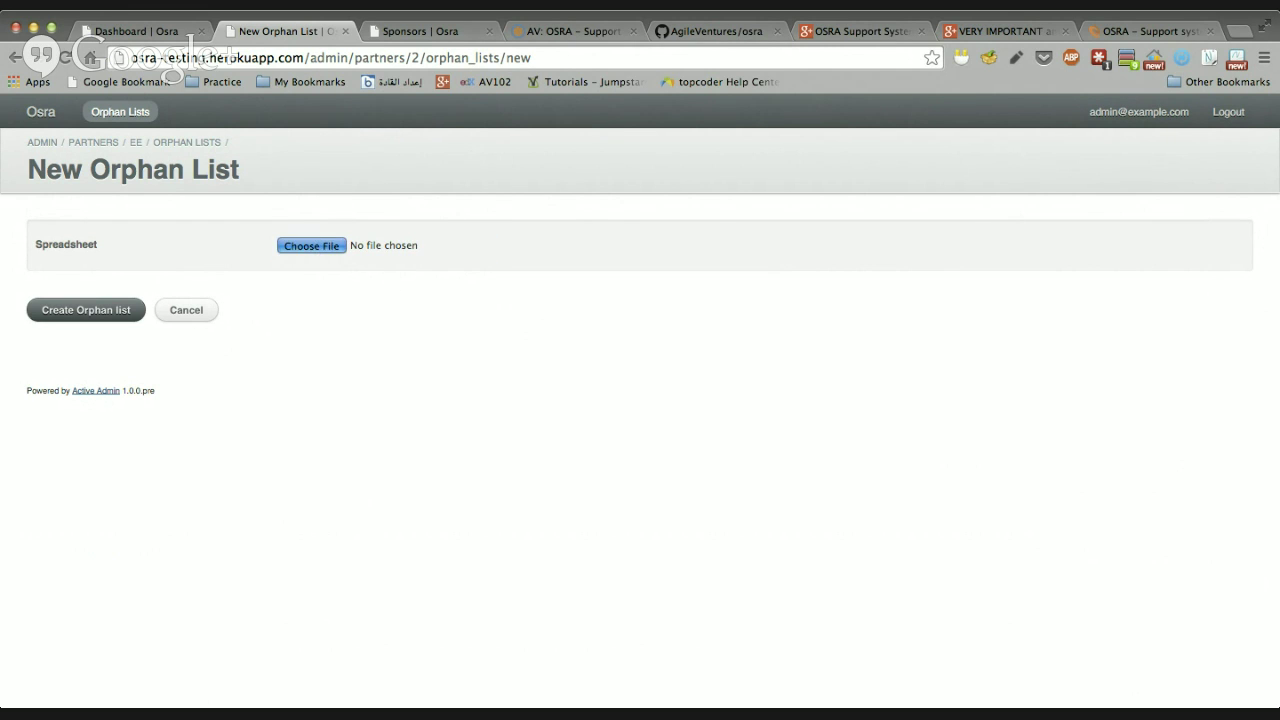
pyautogui.click(988, 528)
pyautogui.click(117, 308)
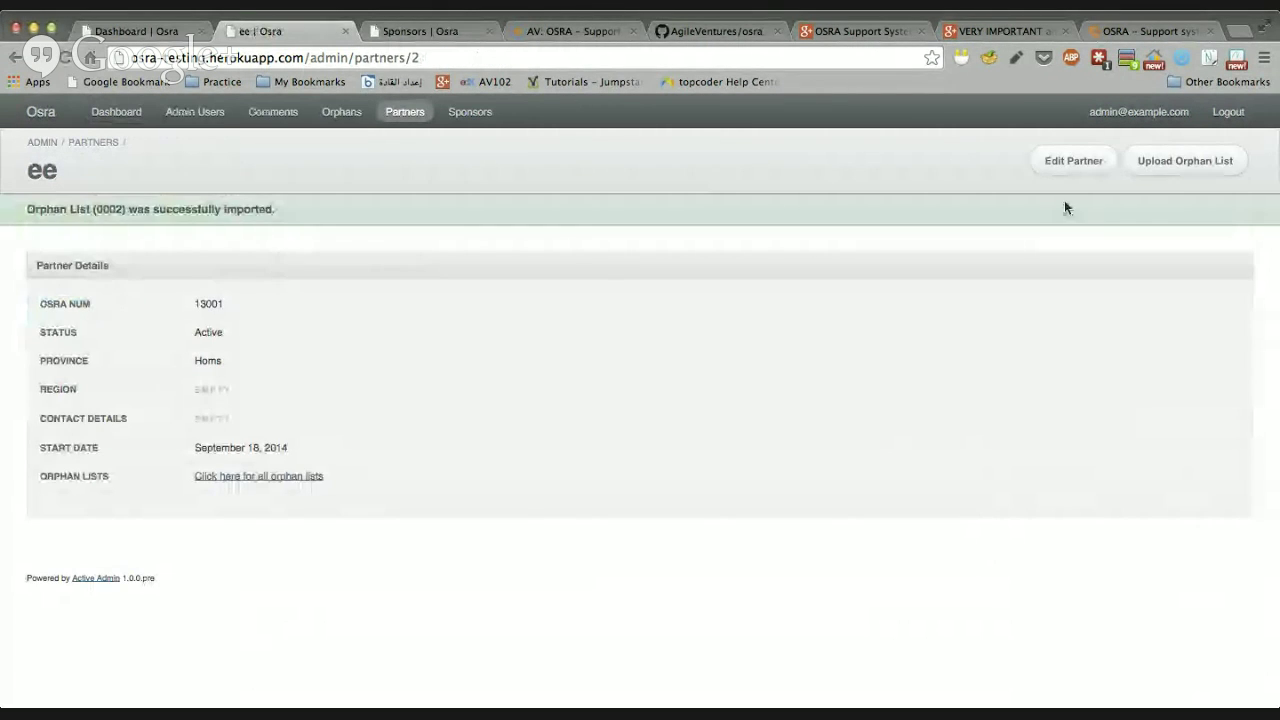
# Step: Try to create another orphan list for the partner without a valid spreadsheet
pyautogui.click(1210, 160)
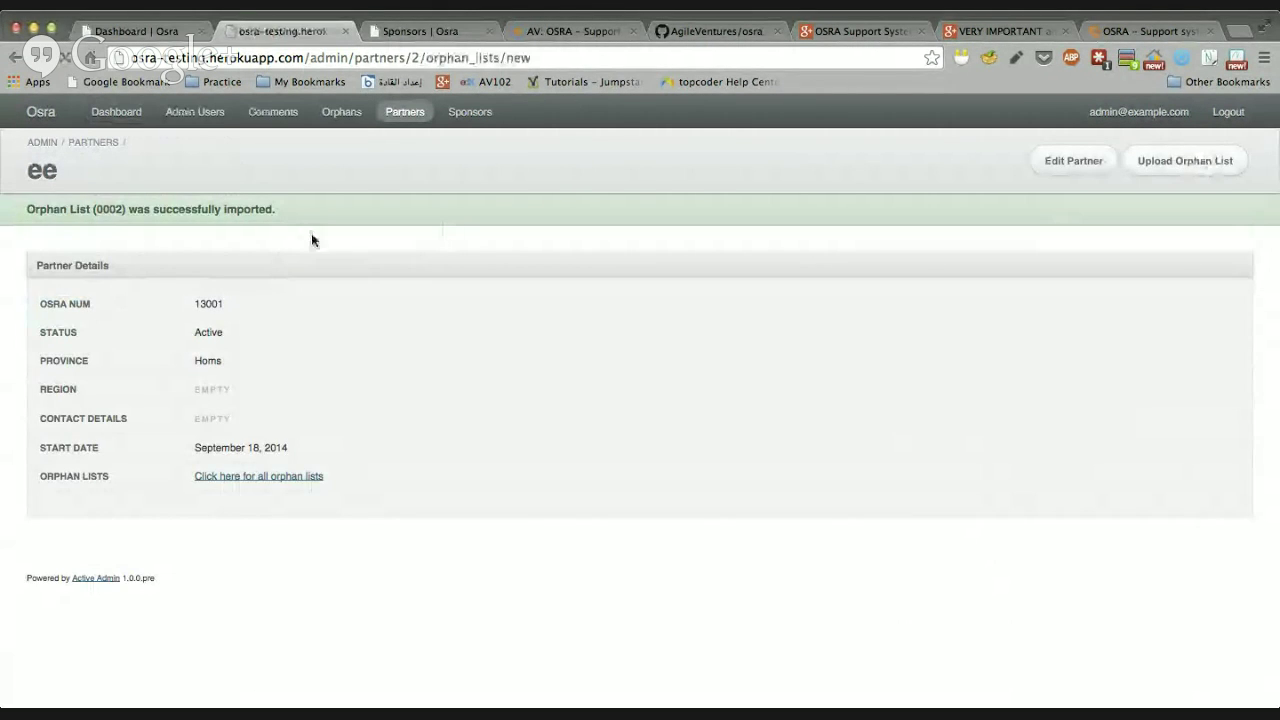
pyautogui.click(297, 246)
pyautogui.press('Escape')
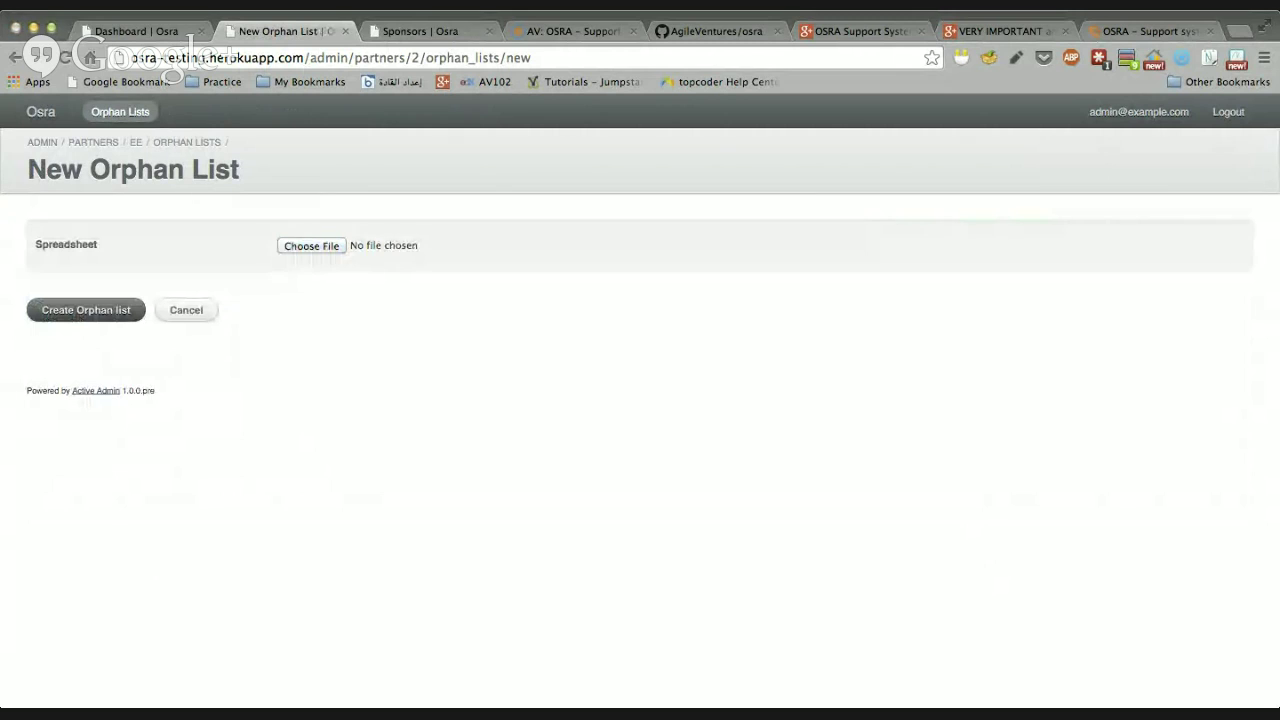
pyautogui.click(109, 309)
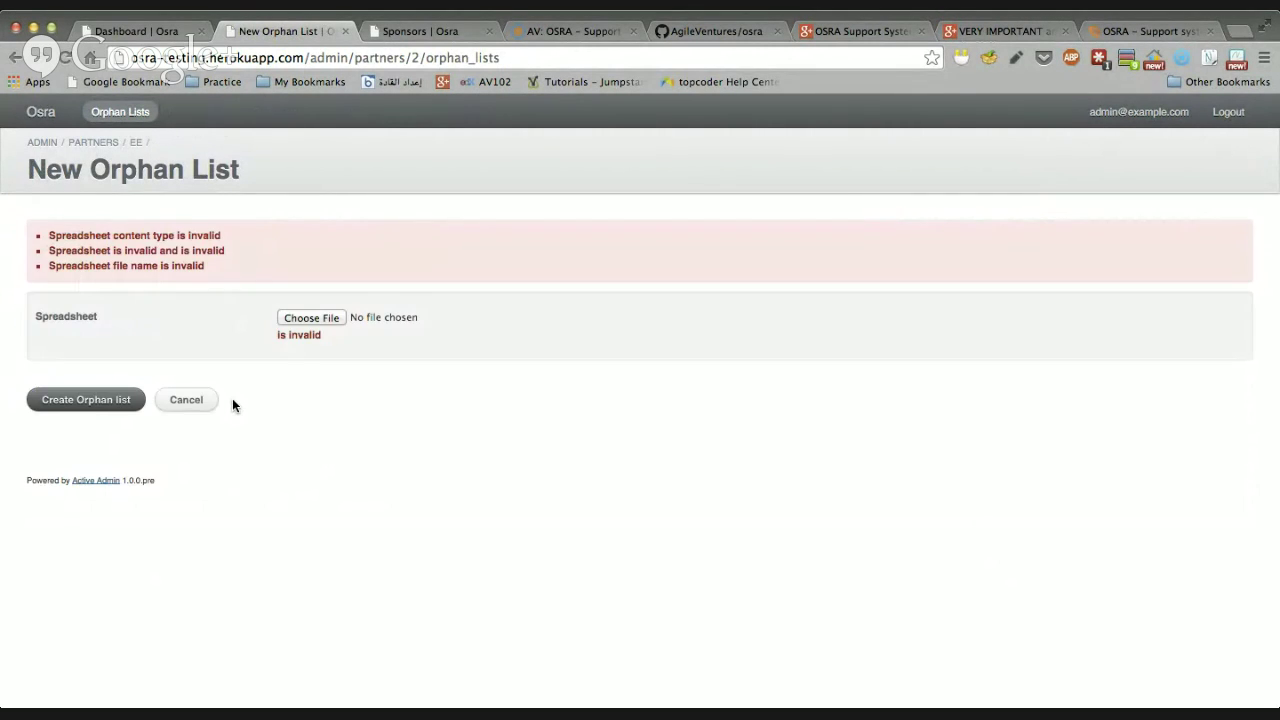
# Step: Create the orphan list with a valid spreadsheet and open all of the partner's orphan lists
pyautogui.click(318, 318)
pyautogui.click(101, 400)
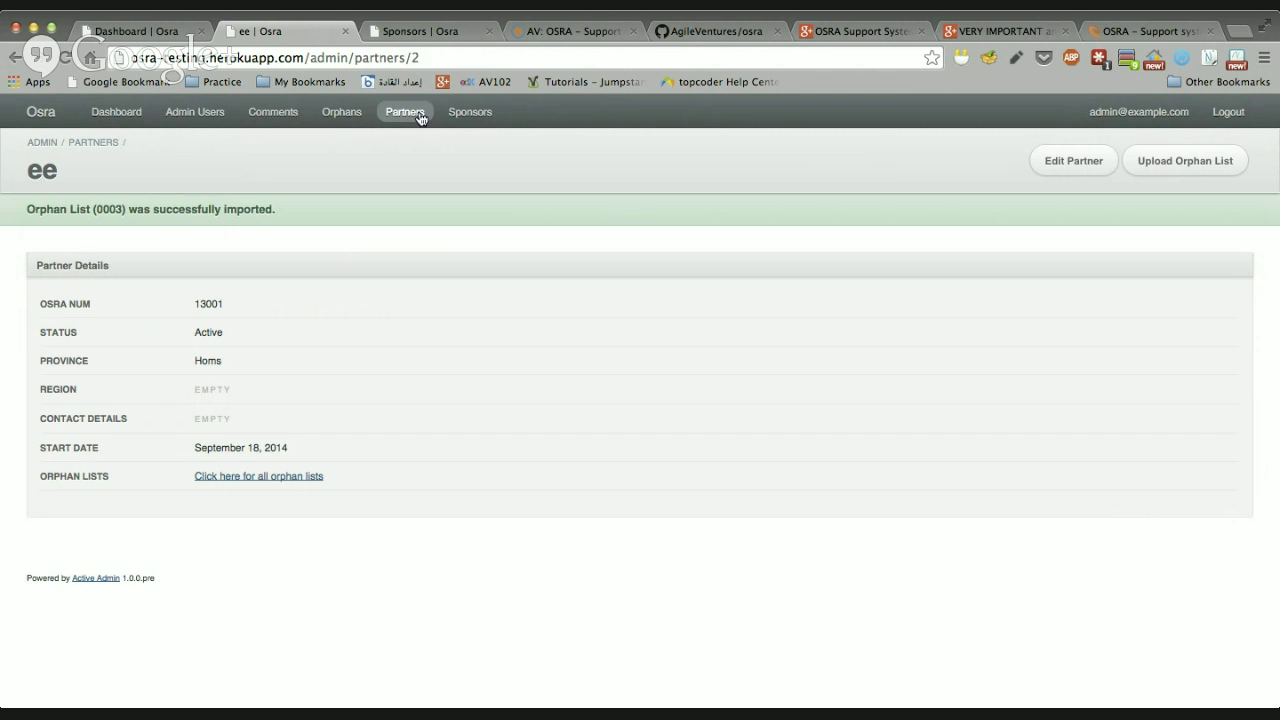
pyautogui.click(278, 477)
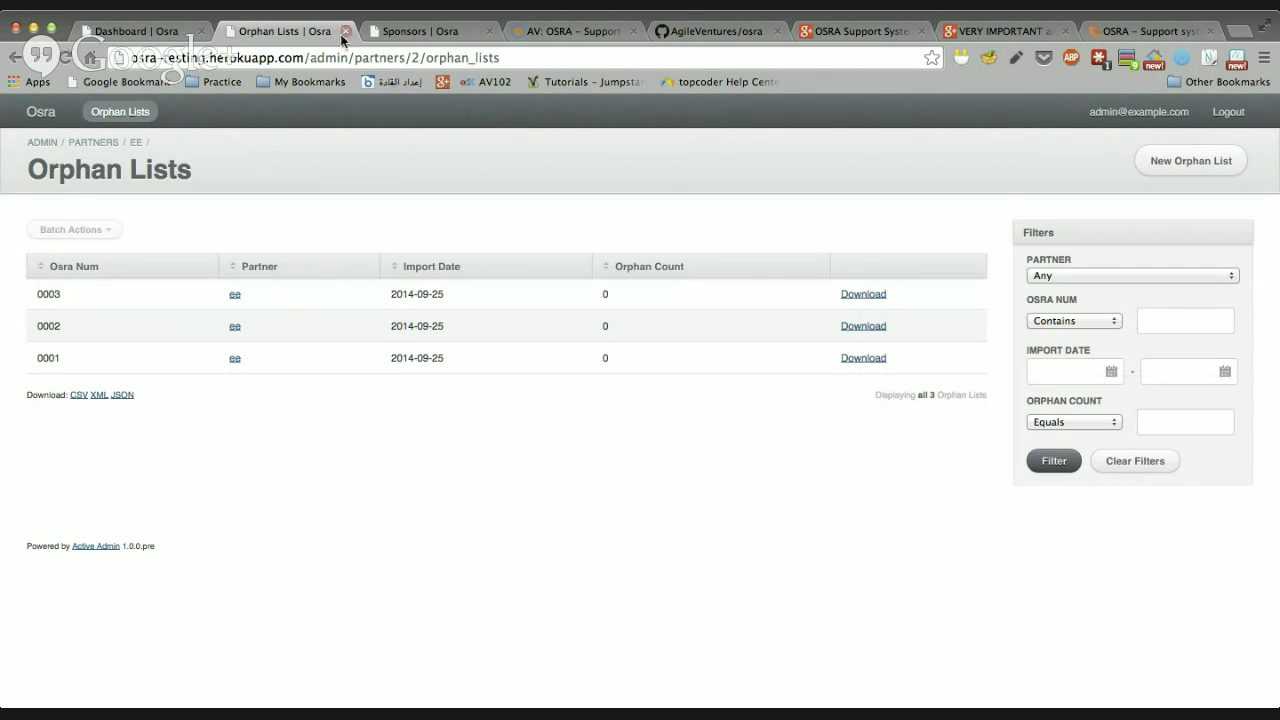
# Step: Switch to Pivotal Tracker and collapse the Add an Orphan List story
pyautogui.click(554, 36)
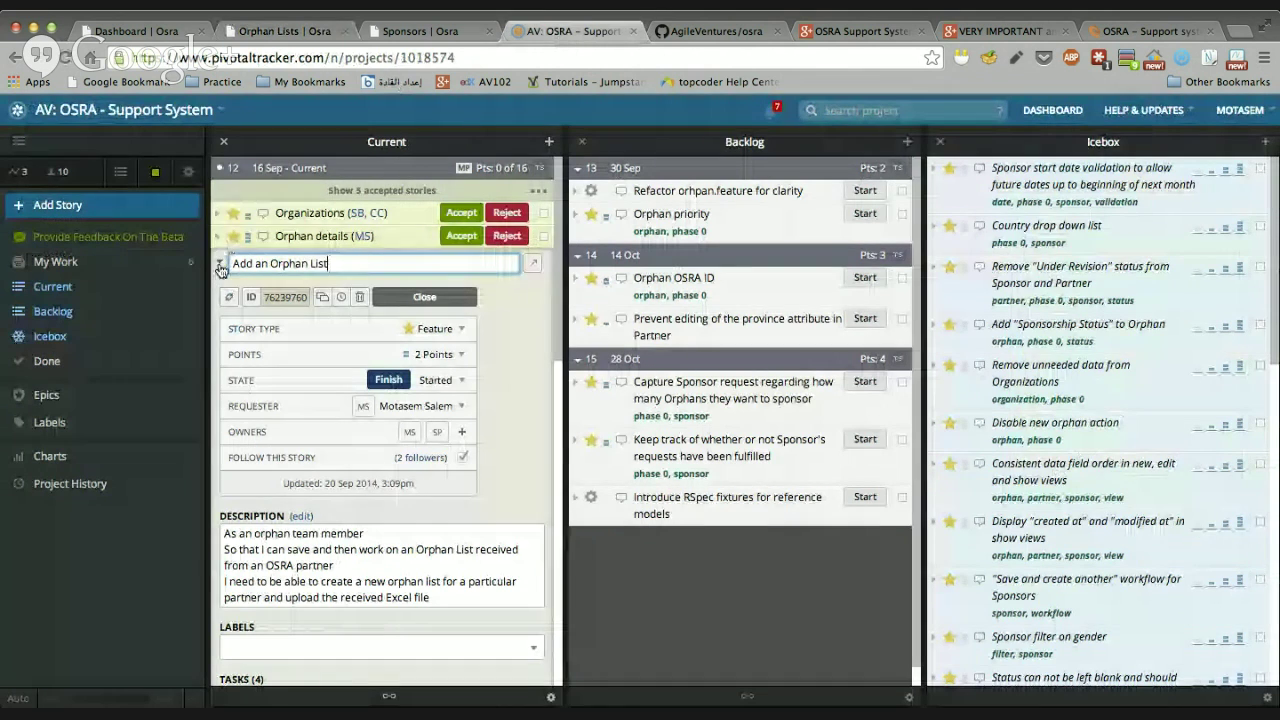
pyautogui.click(336, 262)
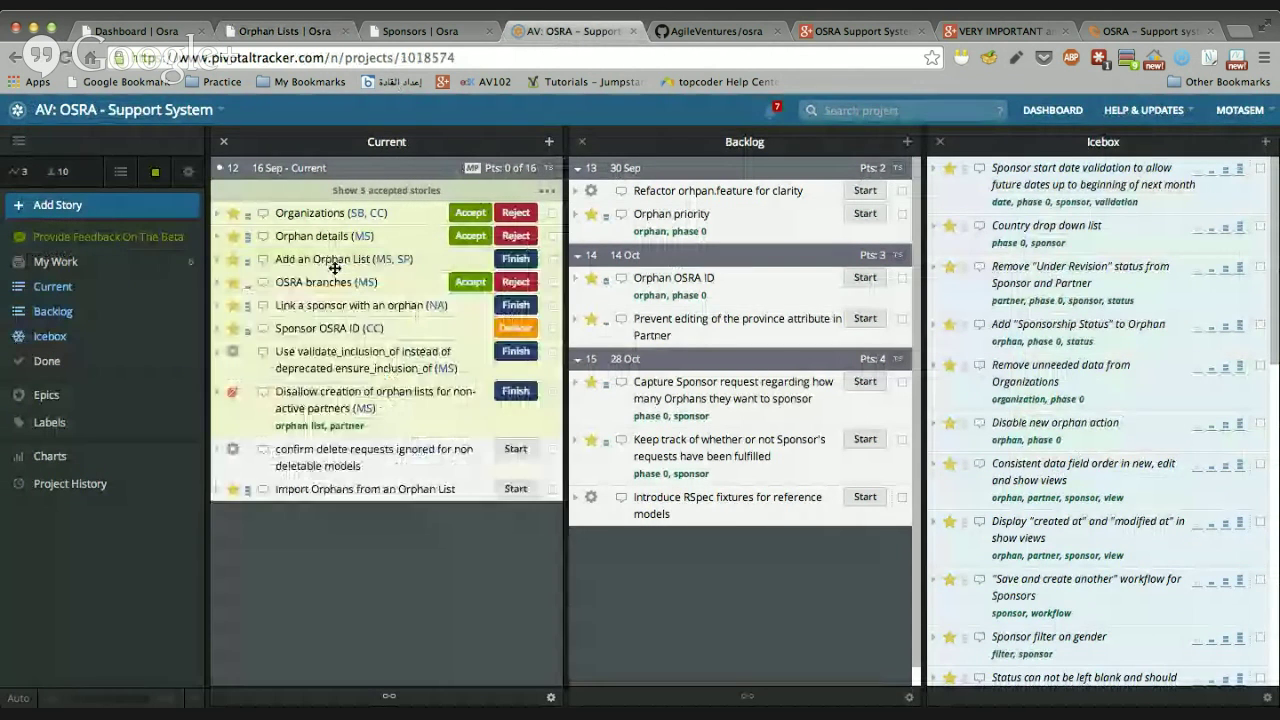
pyautogui.click(244, 264)
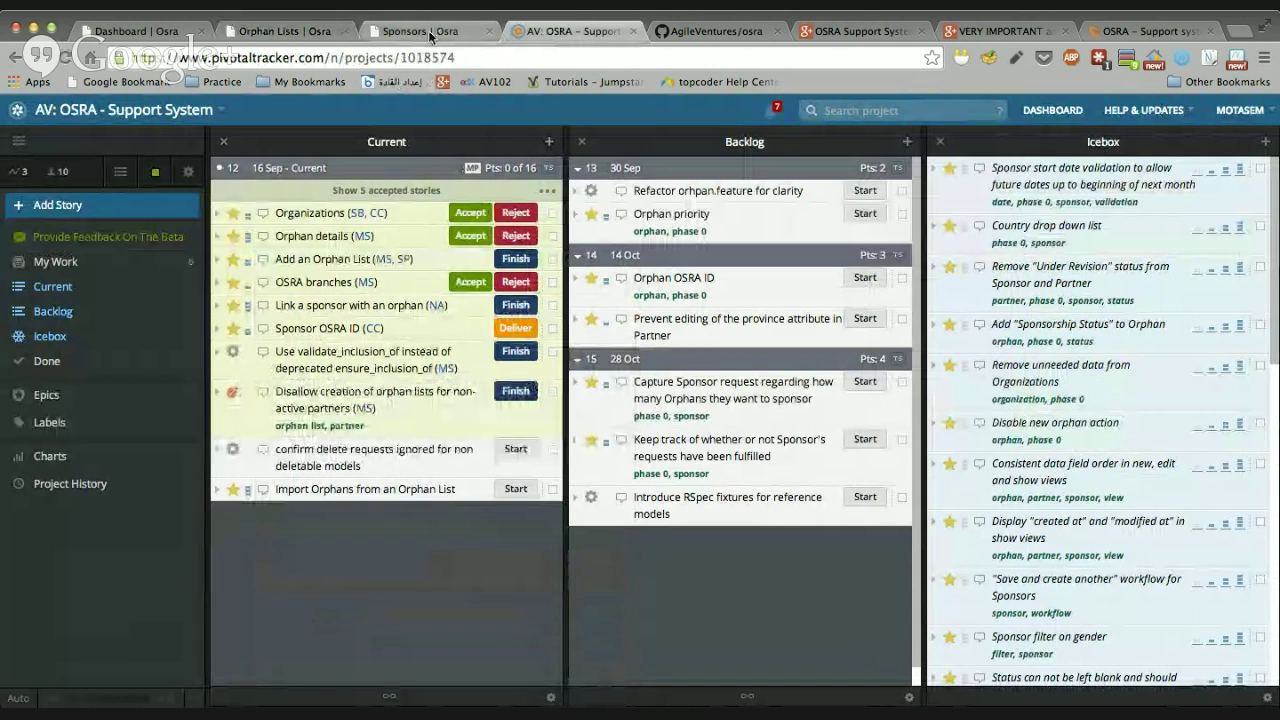
# Step: Expand the Add an Orphan List story again, examine its description and tasks, and collapse it
pyautogui.click(216, 260)
pyautogui.scroll(-3, 472, 400)
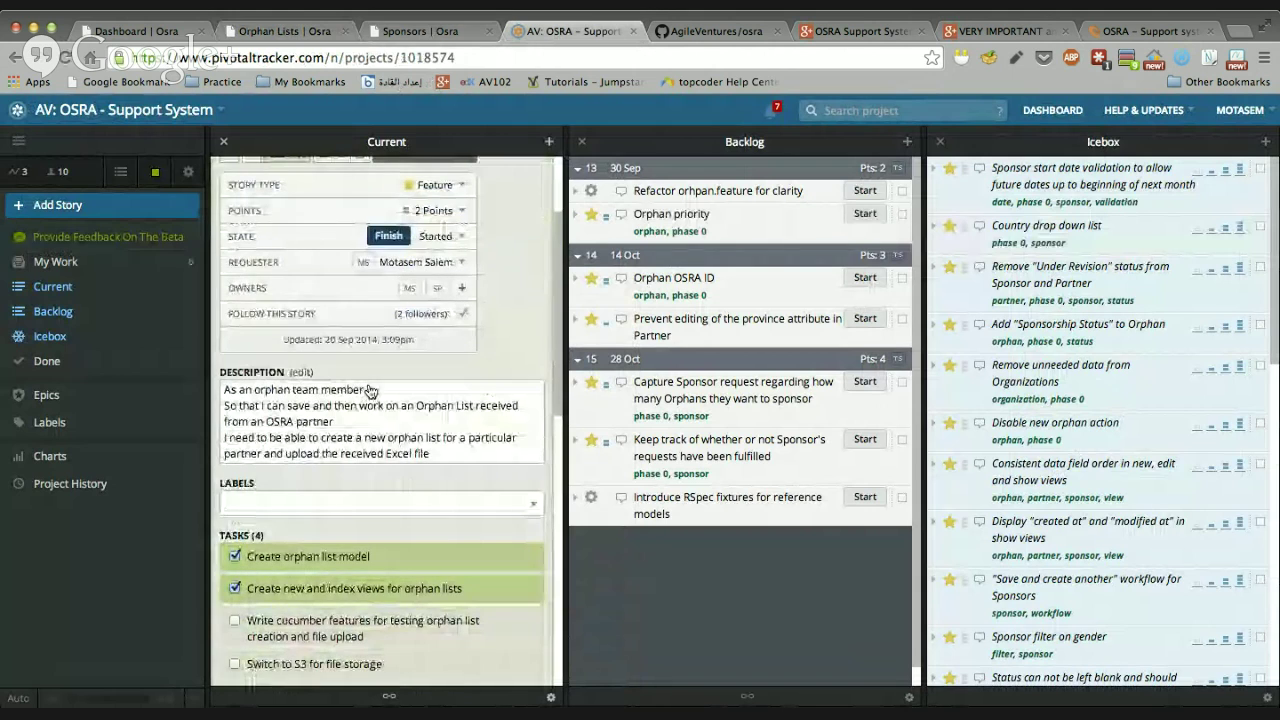
pyautogui.click(381, 394)
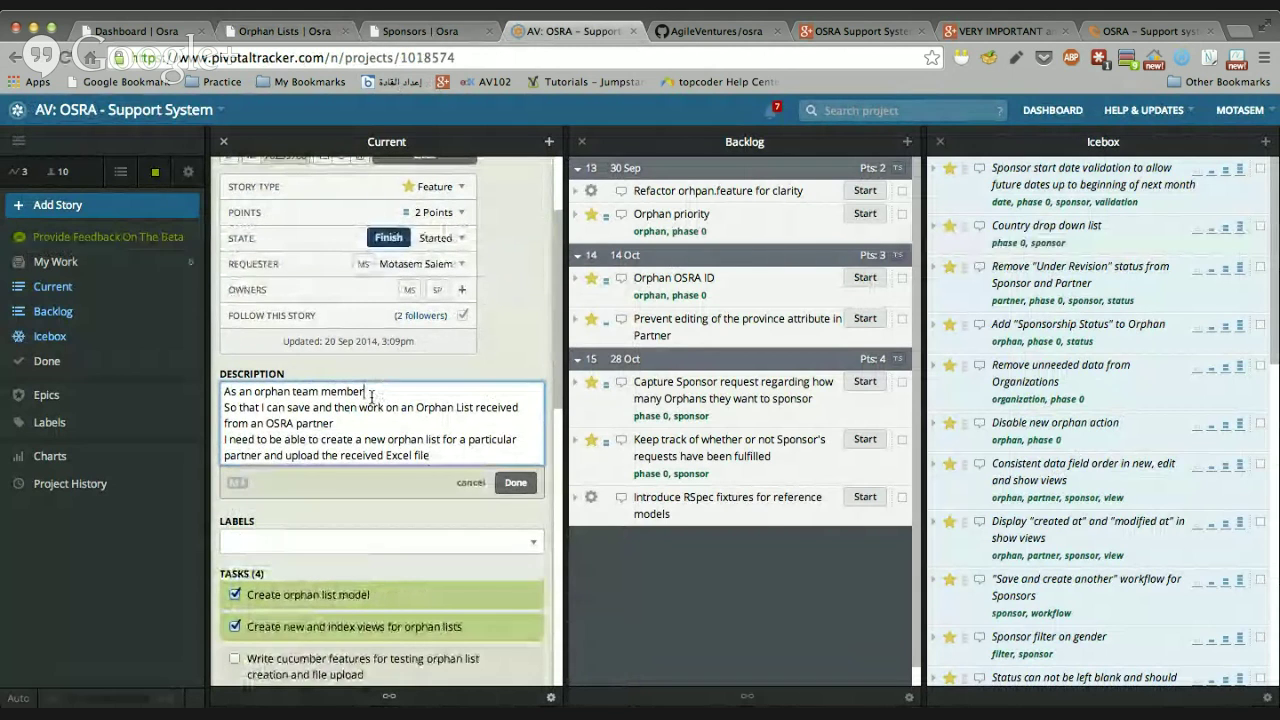
pyautogui.scroll(-1, 465, 364)
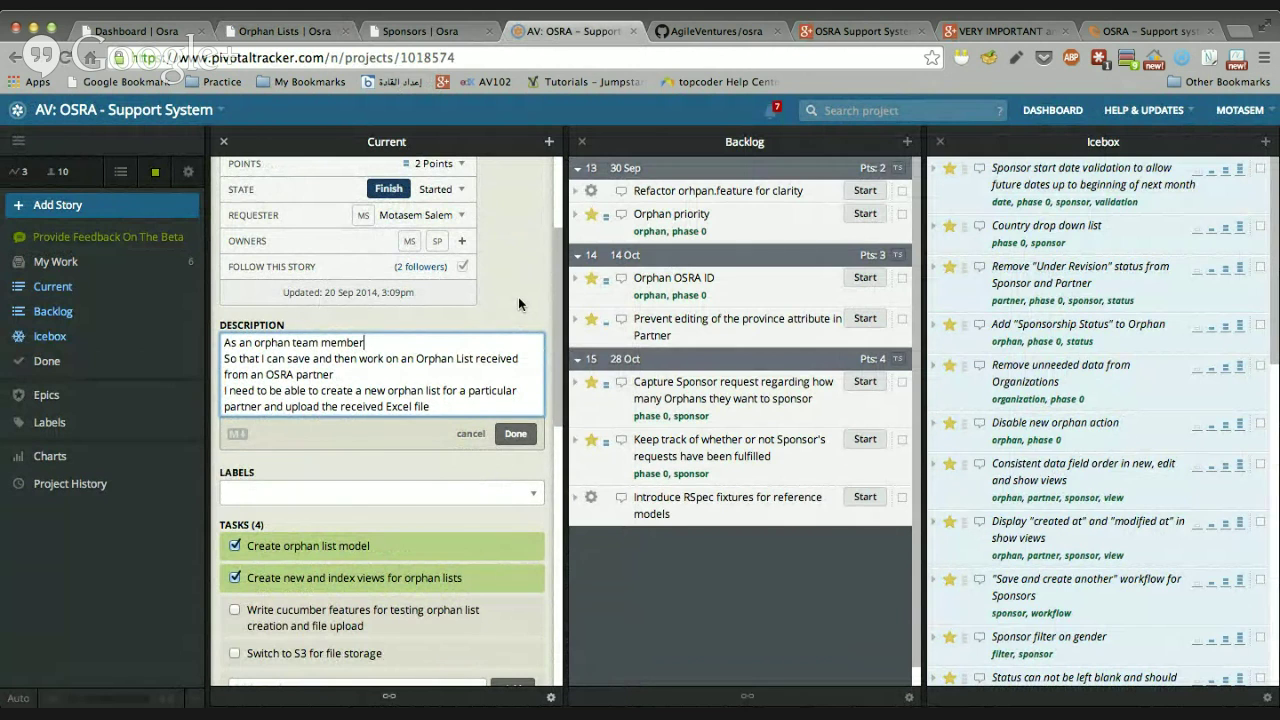
pyautogui.scroll(3, 505, 318)
pyautogui.scroll(-4, 494, 330)
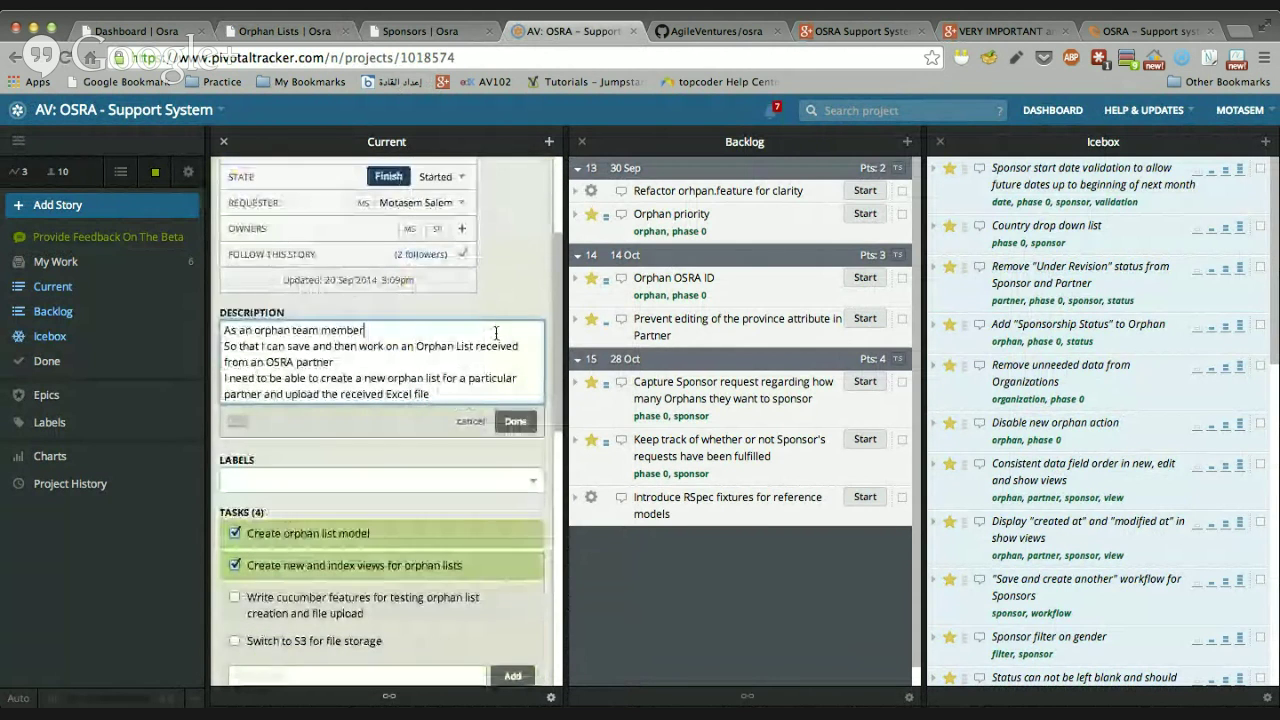
pyautogui.scroll(4, 495, 325)
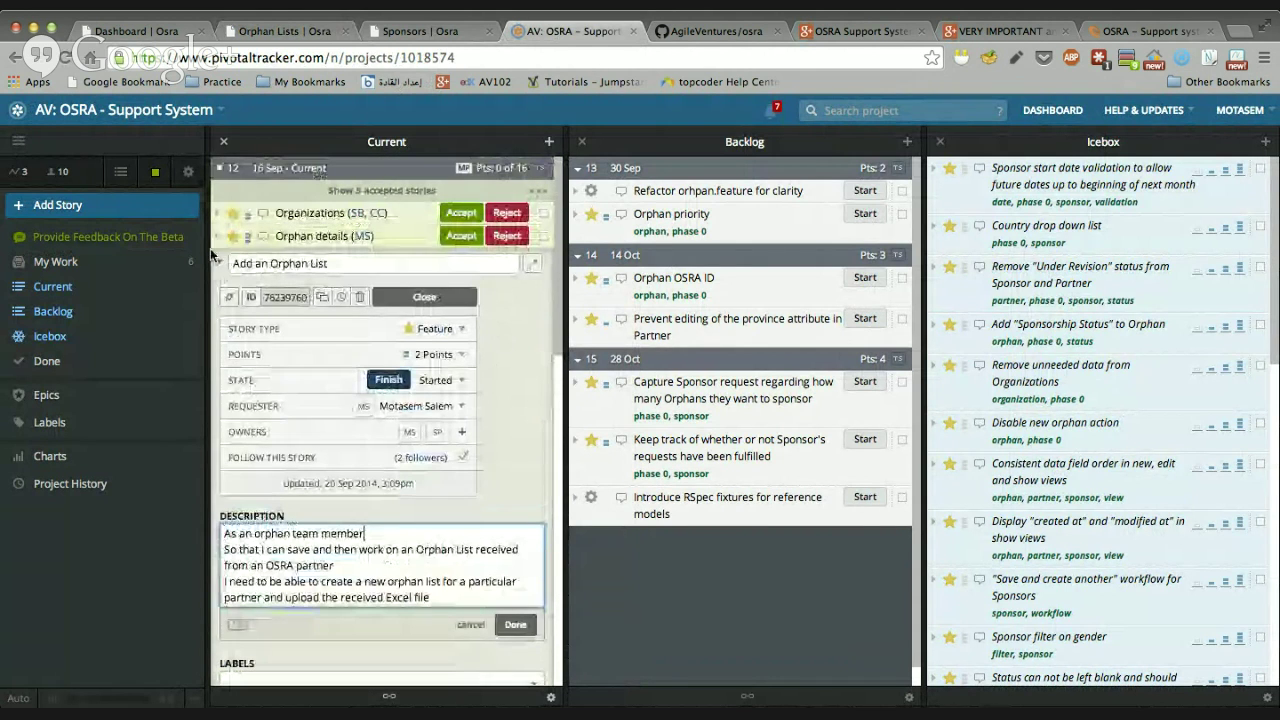
pyautogui.scroll(-3, 375, 298)
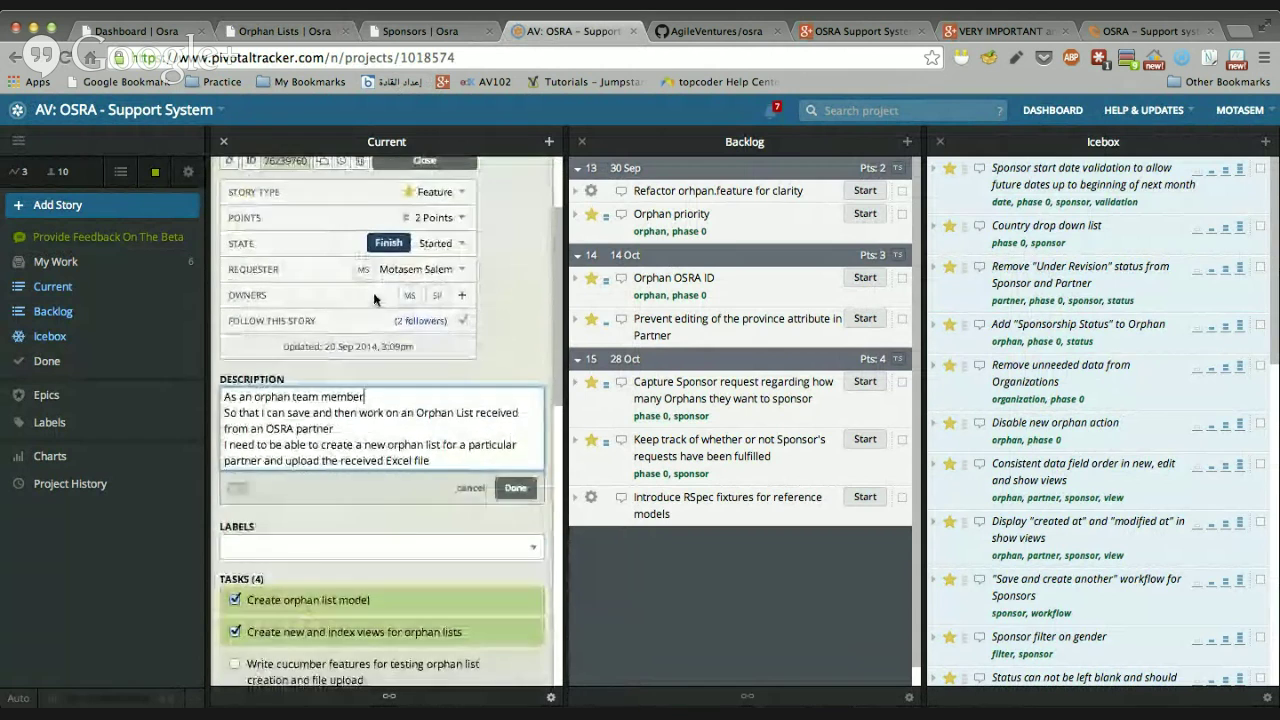
pyautogui.scroll(3, 375, 298)
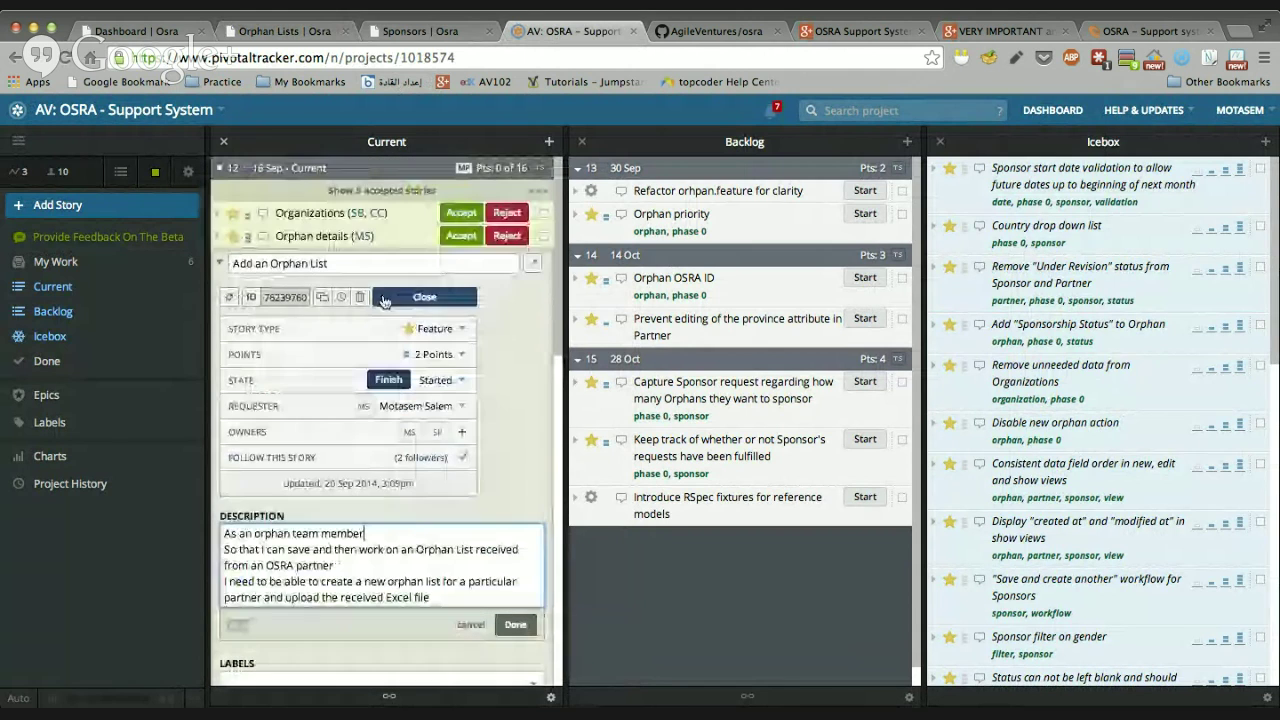
pyautogui.click(221, 265)
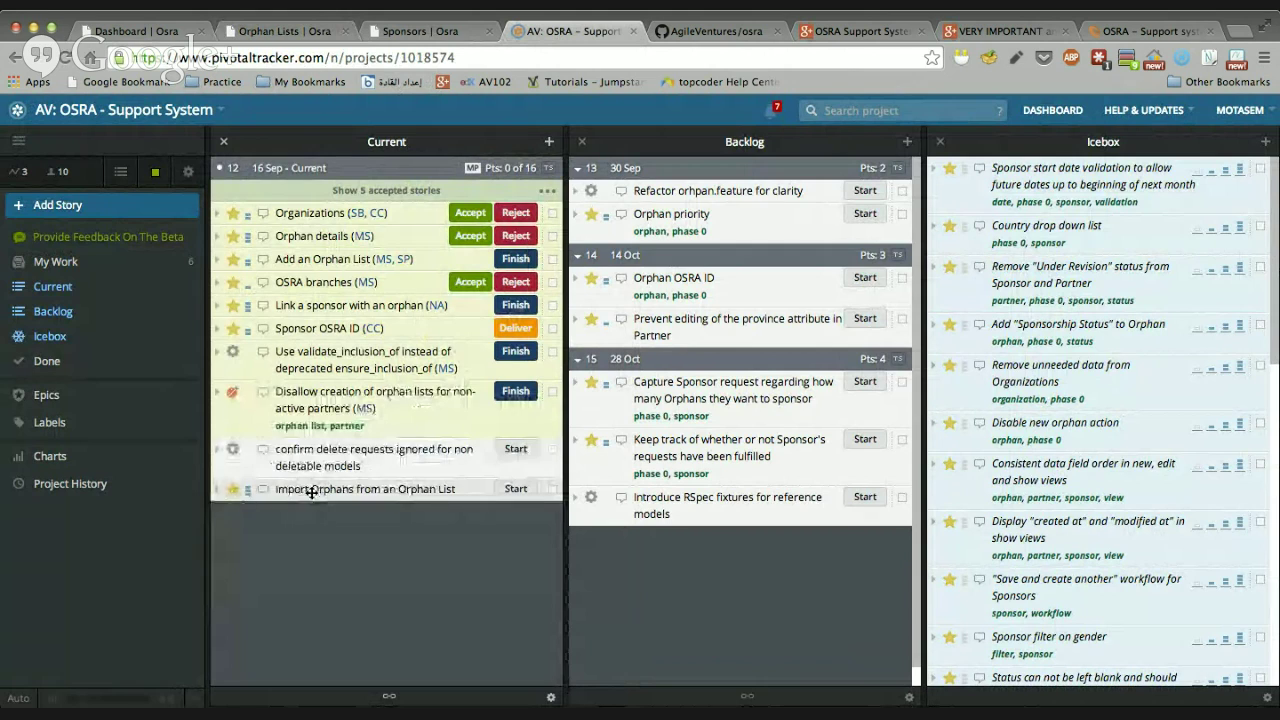
# Step: Expand the OSRA branches story, examine its description of branch codes and names, and collapse it
pyautogui.moveTo(311, 492); pyautogui.dragTo(345, 478)
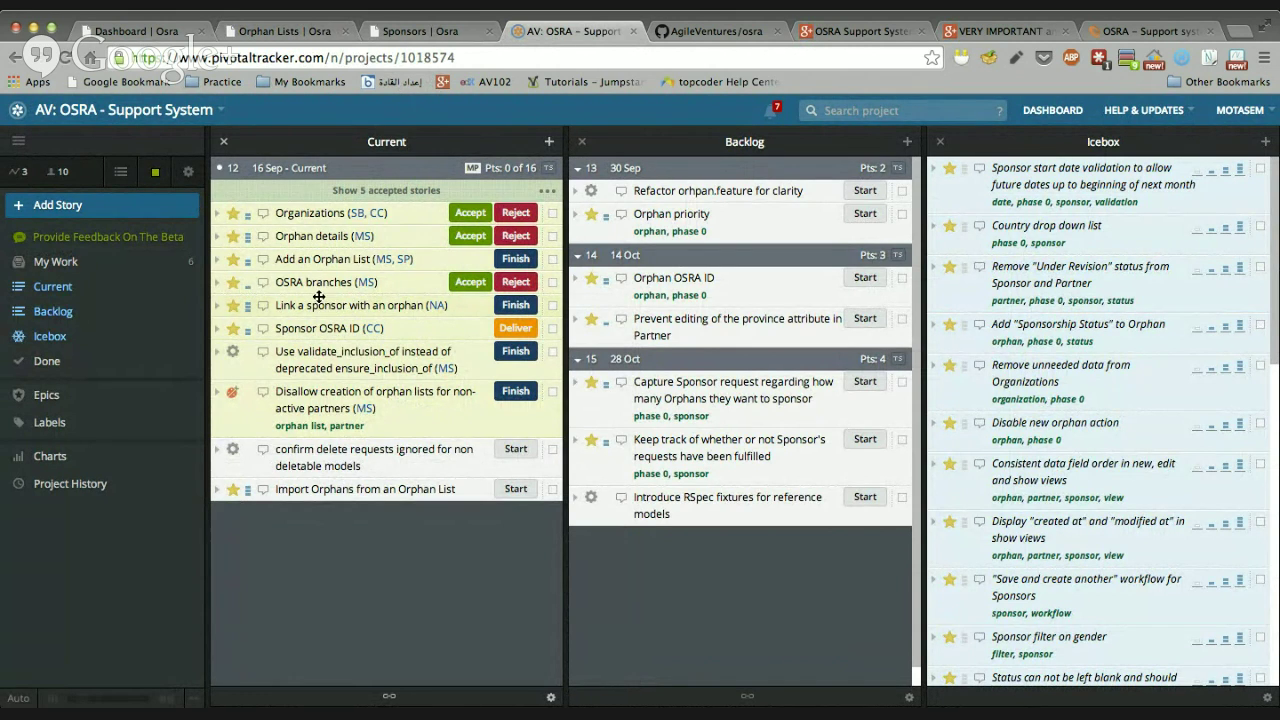
pyautogui.click(221, 288)
pyautogui.scroll(-5, 453, 397)
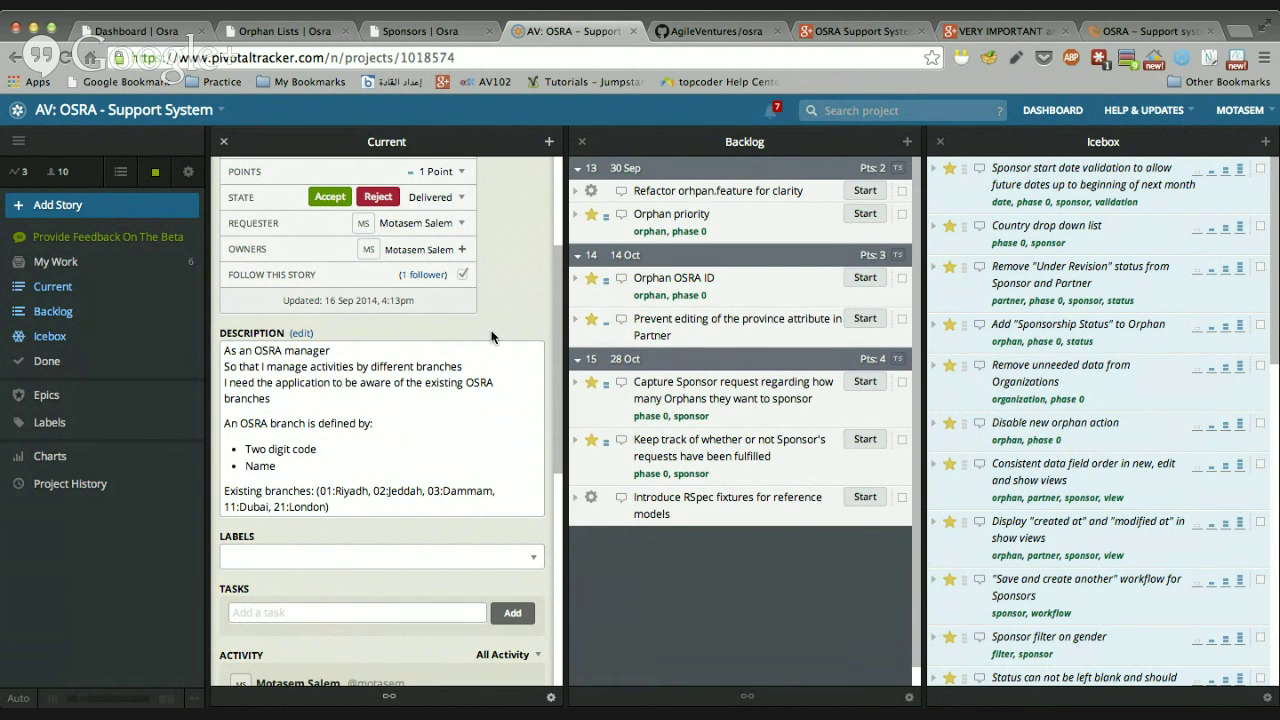
pyautogui.scroll(1, 492, 337)
pyautogui.scroll(4, 492, 337)
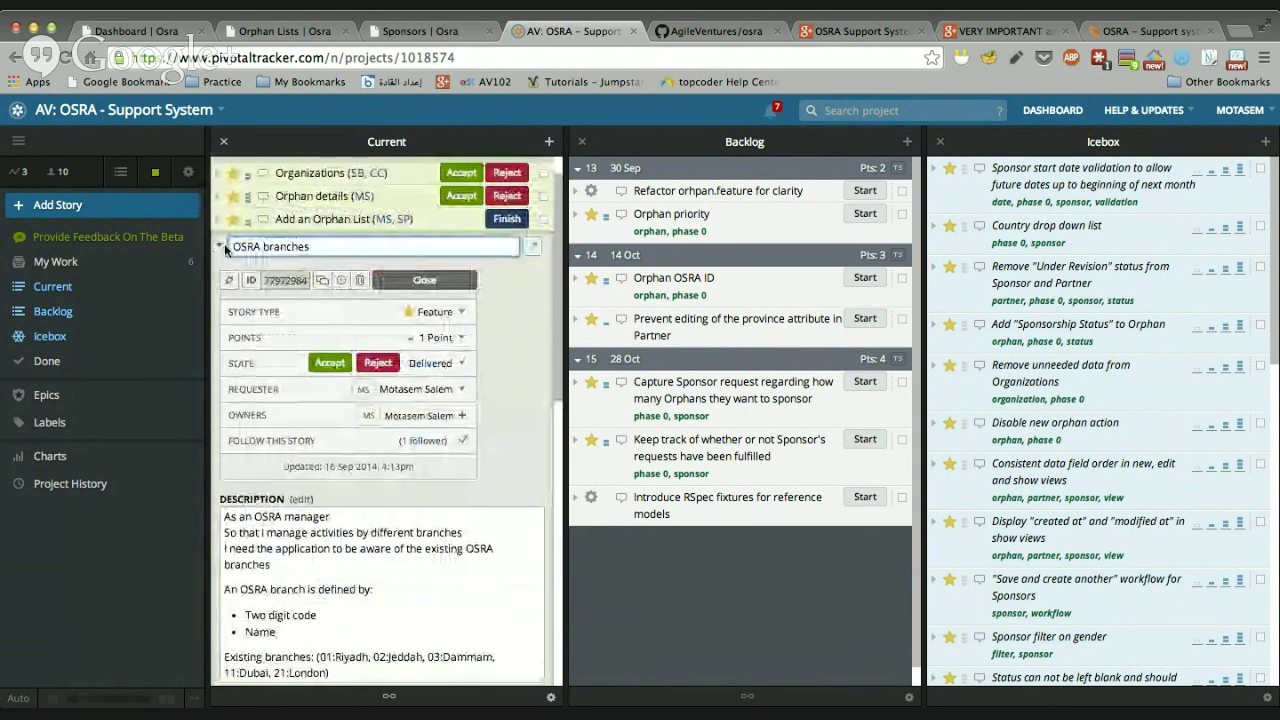
pyautogui.click(218, 247)
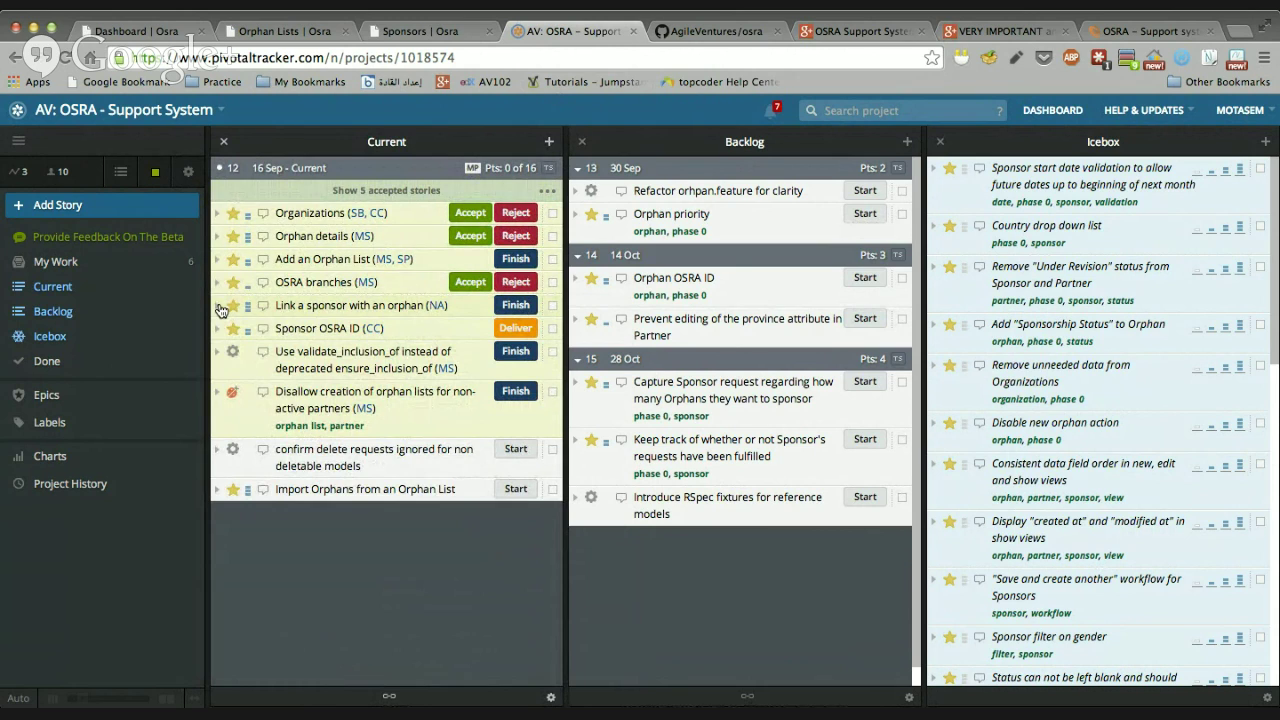
# Step: Look at the Osra orphan lists and Sponsors pages, and return to Pivotal Tracker
pyautogui.click(296, 31)
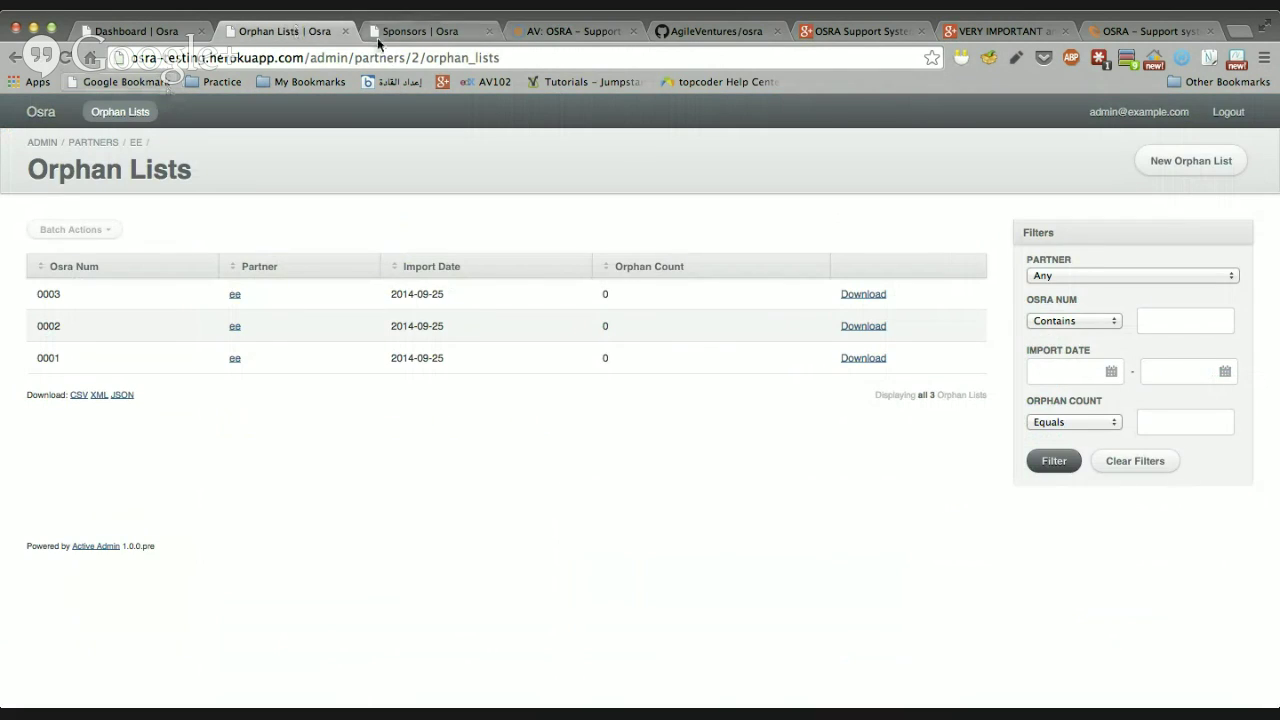
pyautogui.click(432, 31)
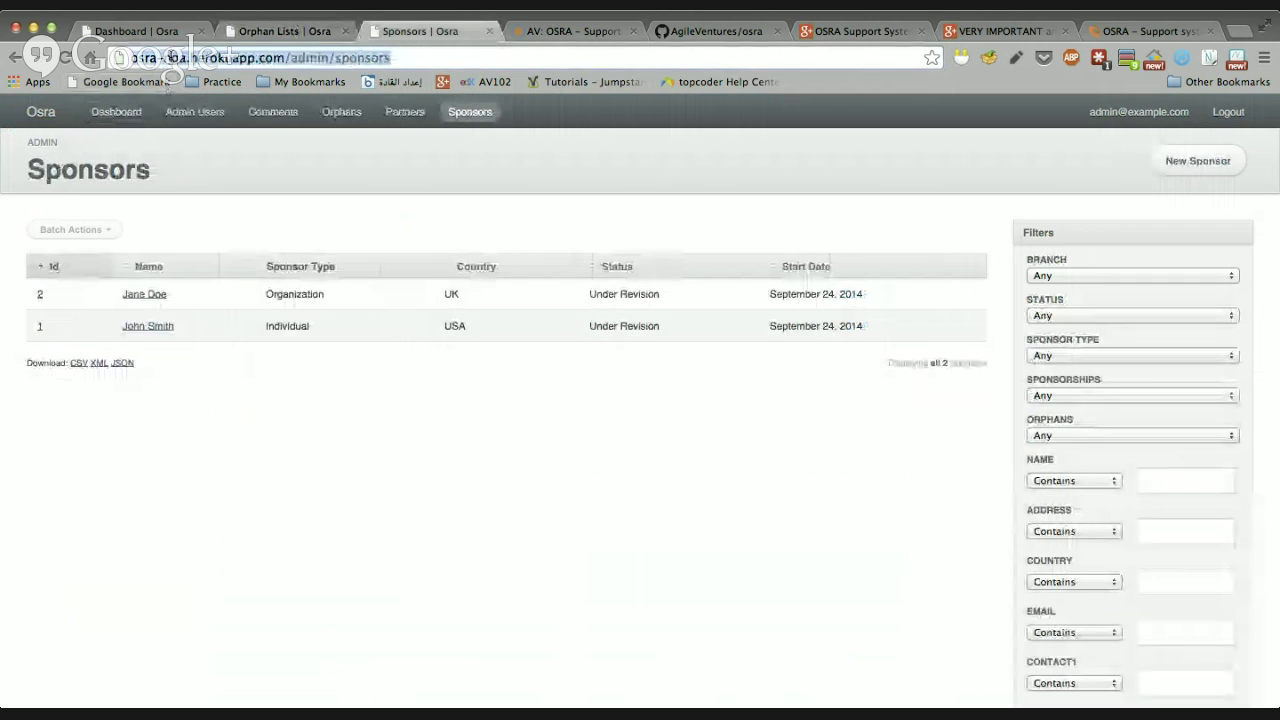
pyautogui.click(542, 31)
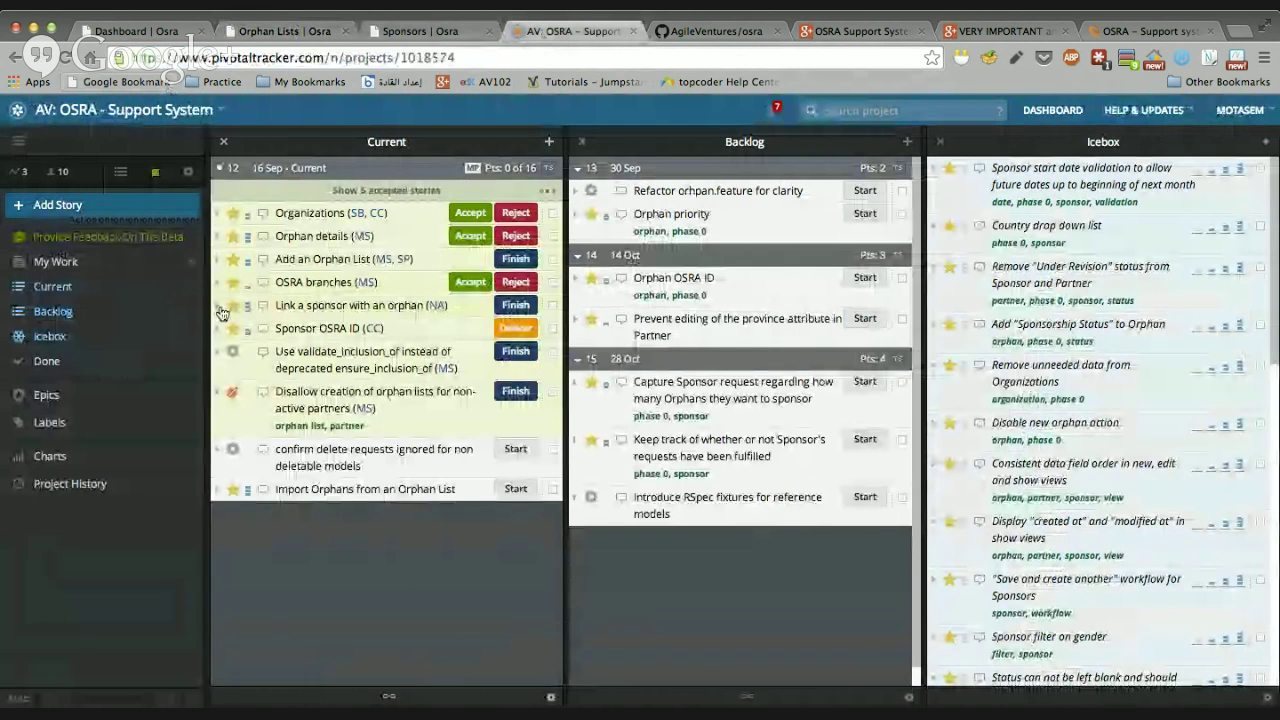
# Step: Examine the description and tasks of the Link a sponsor with an orphan story, and switch to the Osra Sponsors page
pyautogui.scroll(-3, 540, 400)
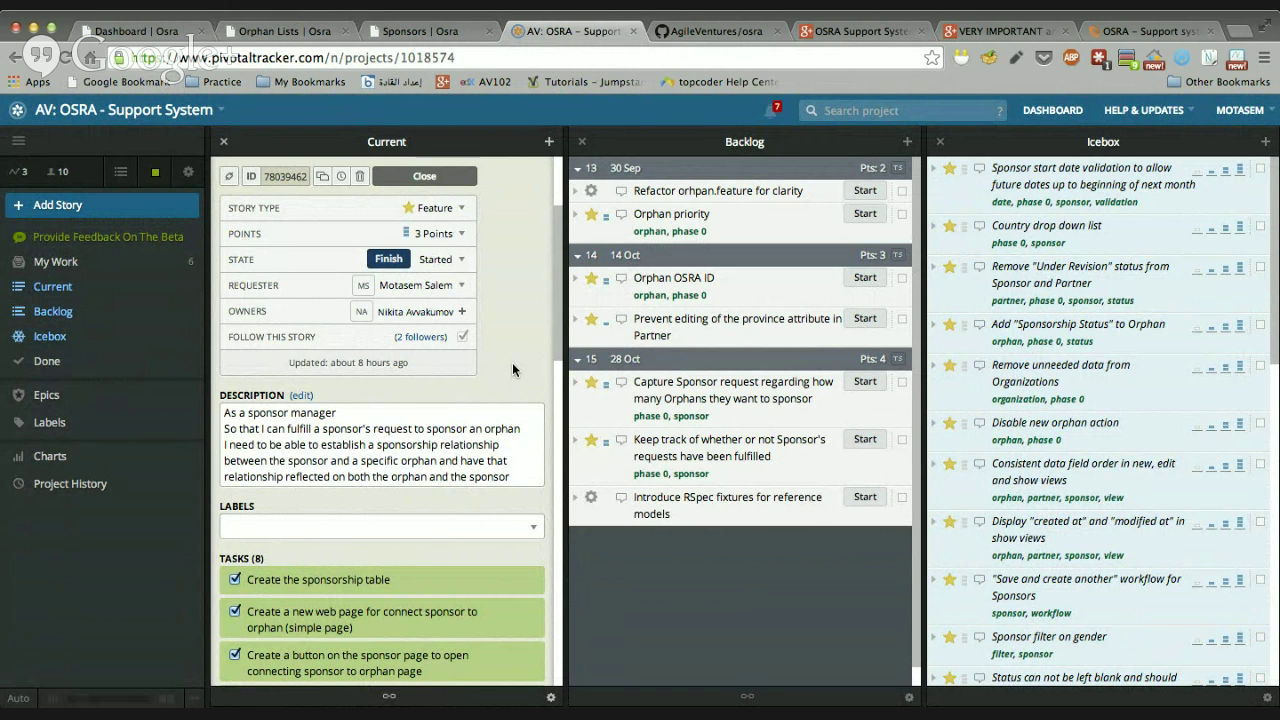
pyautogui.click(507, 450)
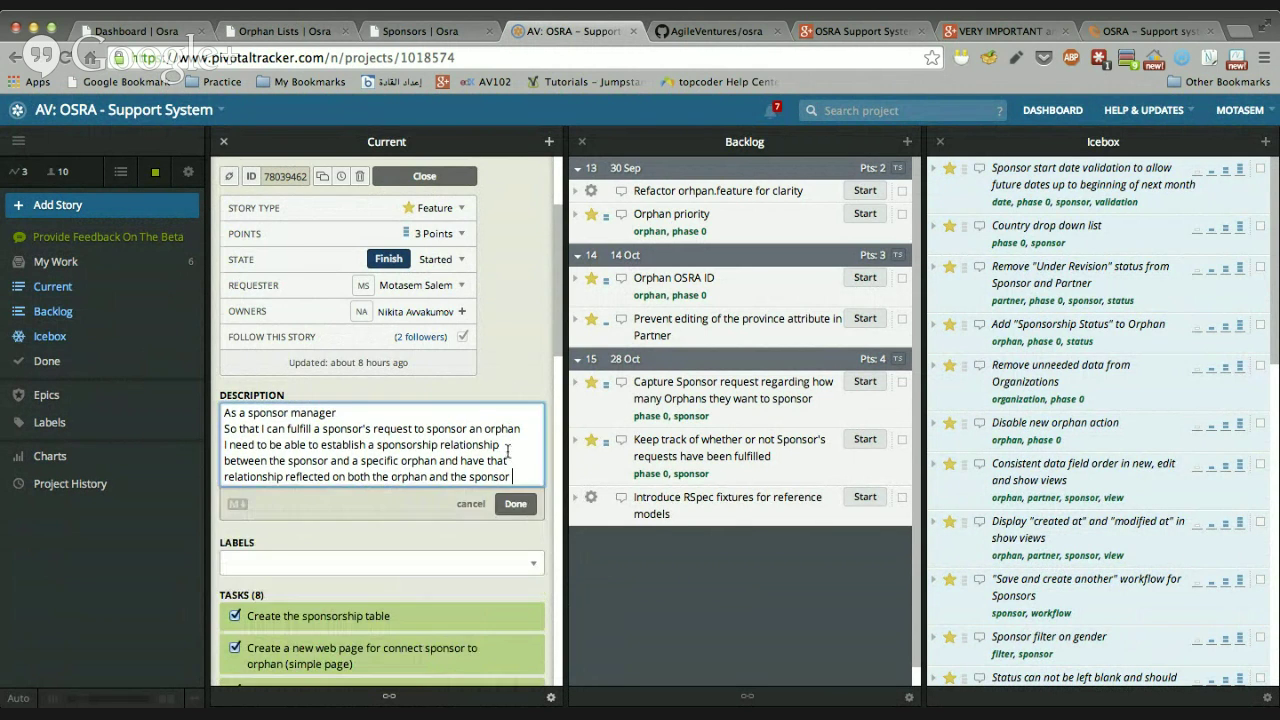
pyautogui.scroll(-2, 507, 450)
pyautogui.scroll(1, 508, 327)
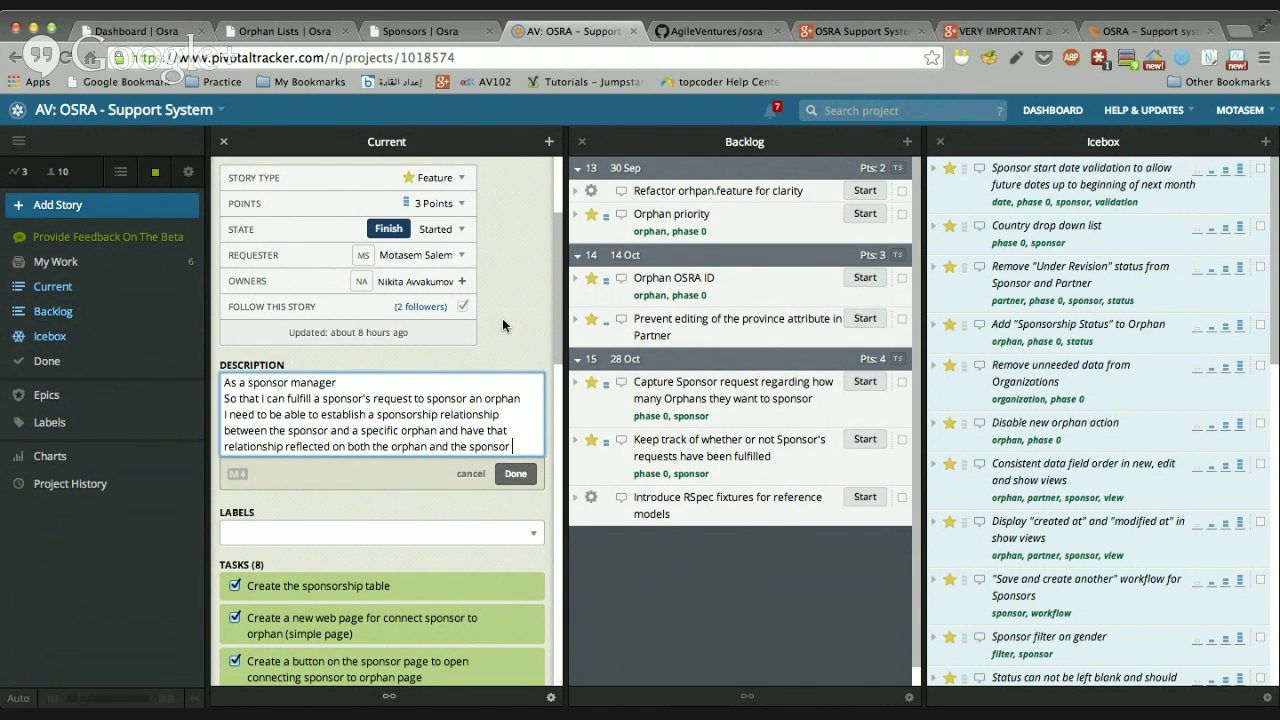
pyautogui.scroll(-3, 503, 325)
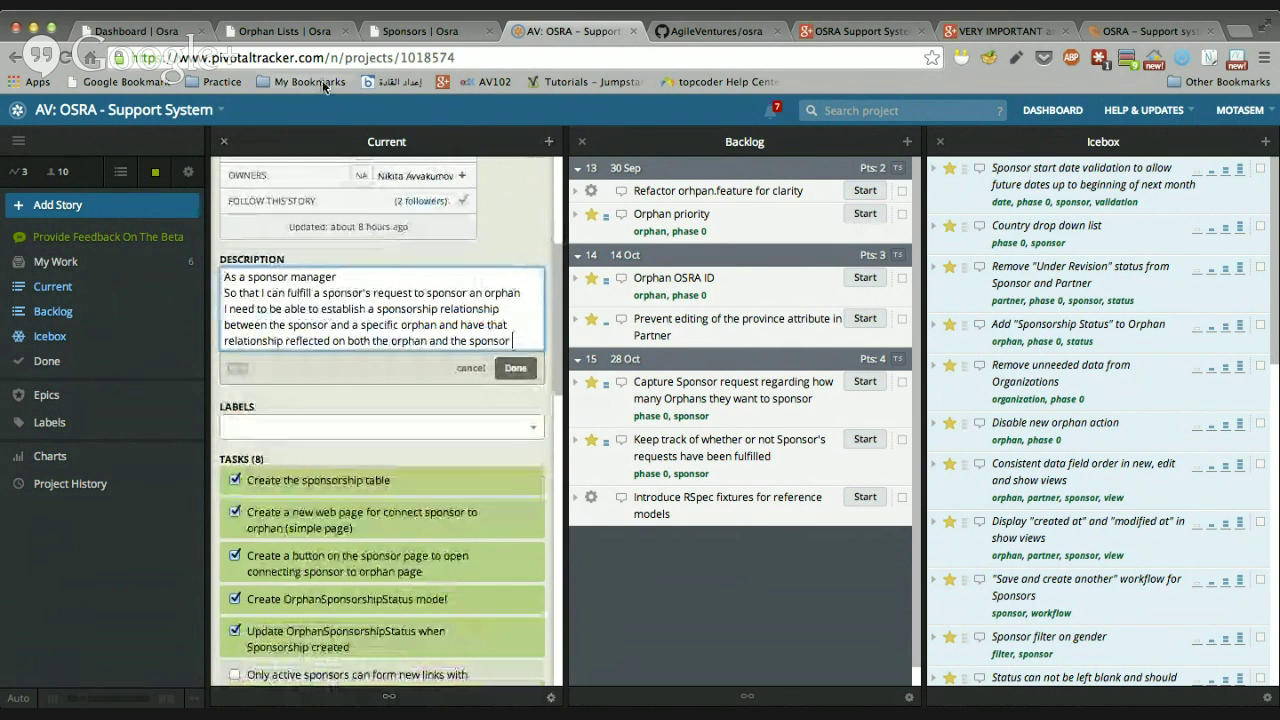
pyautogui.click(461, 35)
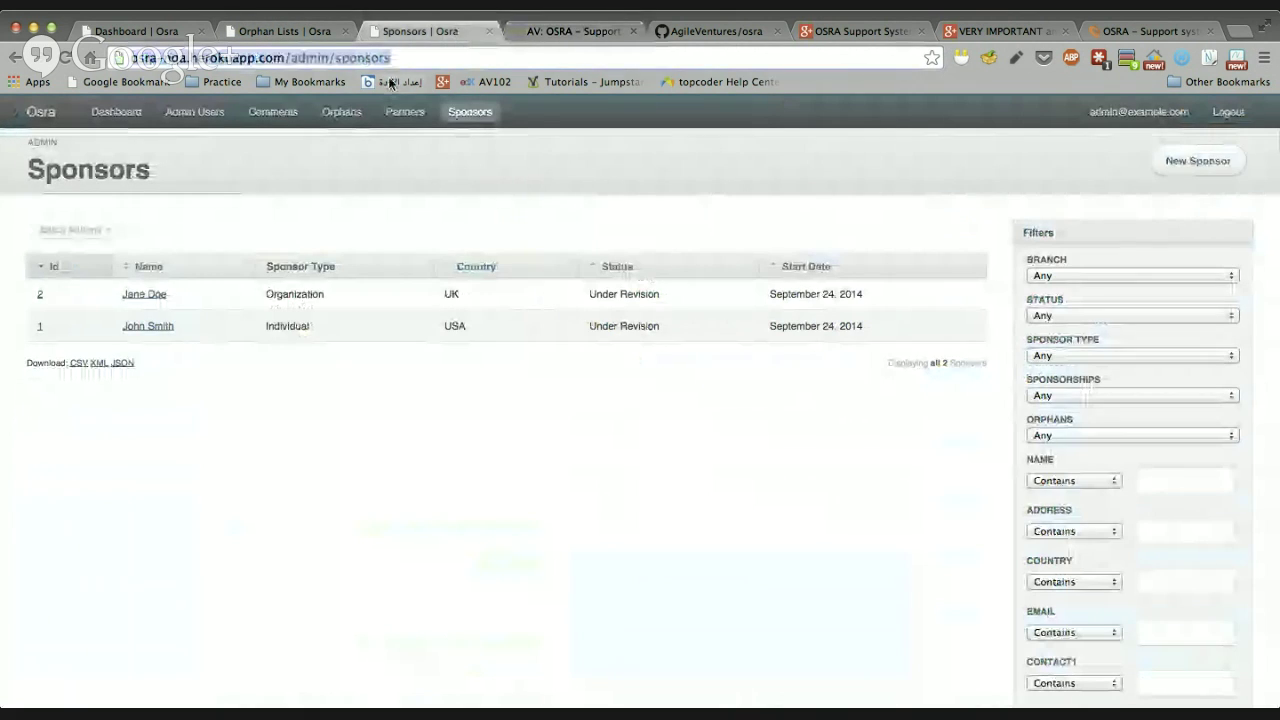
# Step: Collapse the Link a sponsor with an orphan story in Pivotal Tracker, and switch back to the Osra Sponsors page
pyautogui.click(540, 33)
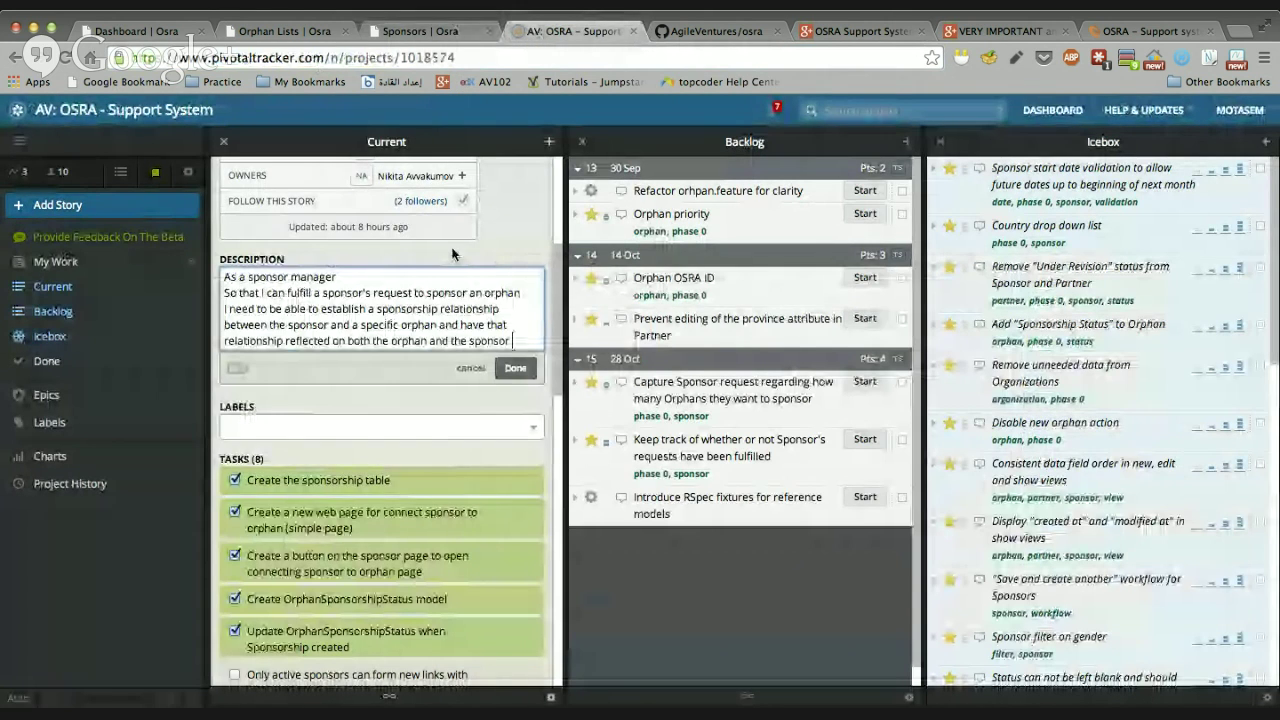
pyautogui.scroll(3, 452, 255)
pyautogui.scroll(1, 424, 256)
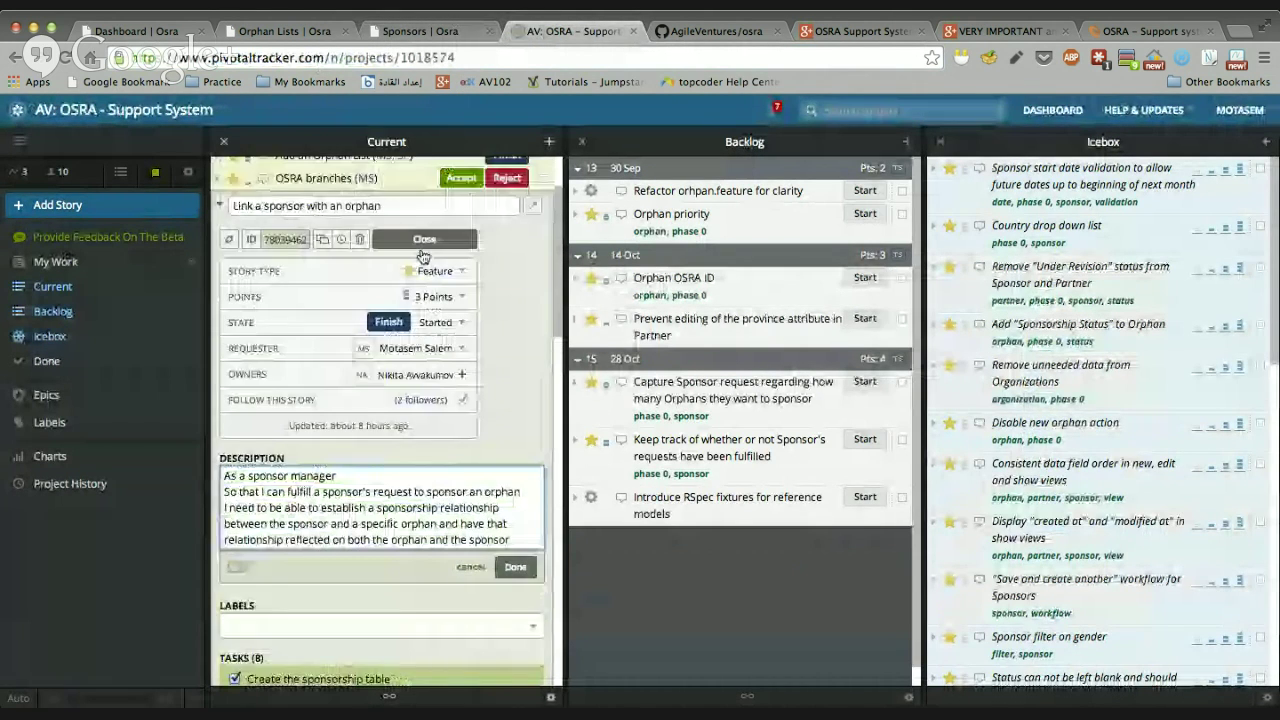
pyautogui.scroll(1, 424, 256)
pyautogui.click(220, 226)
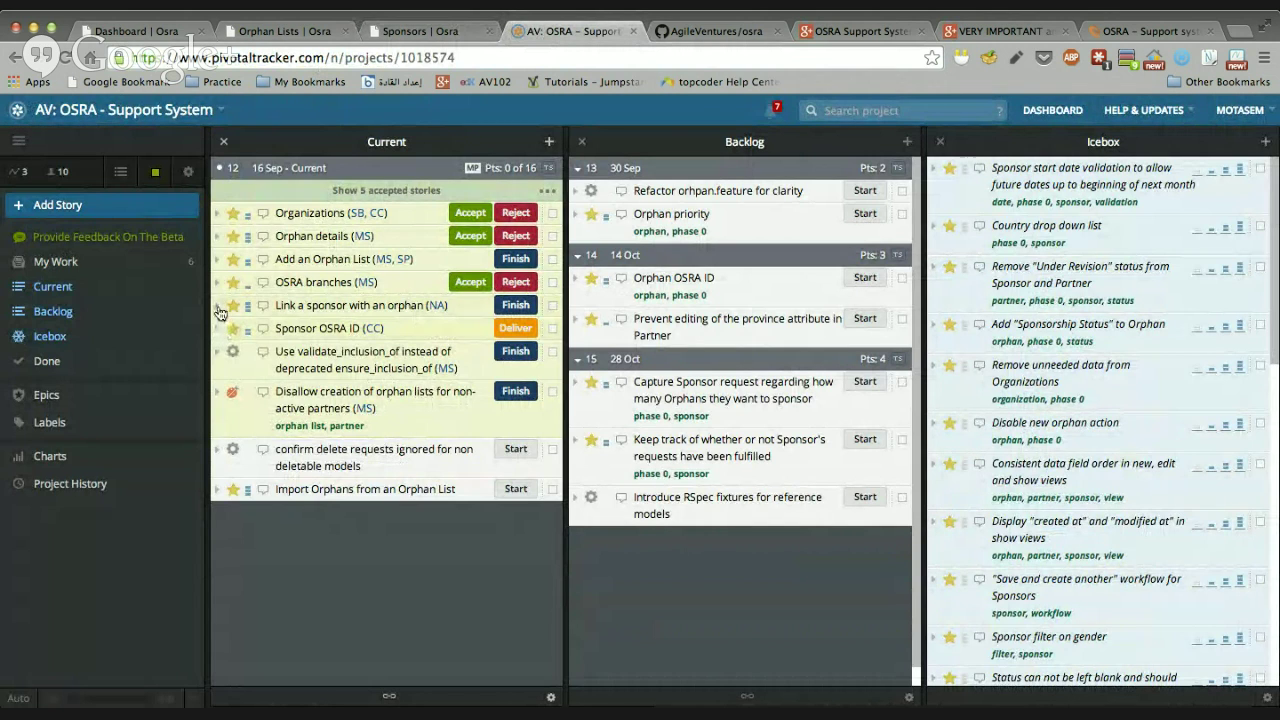
pyautogui.click(414, 31)
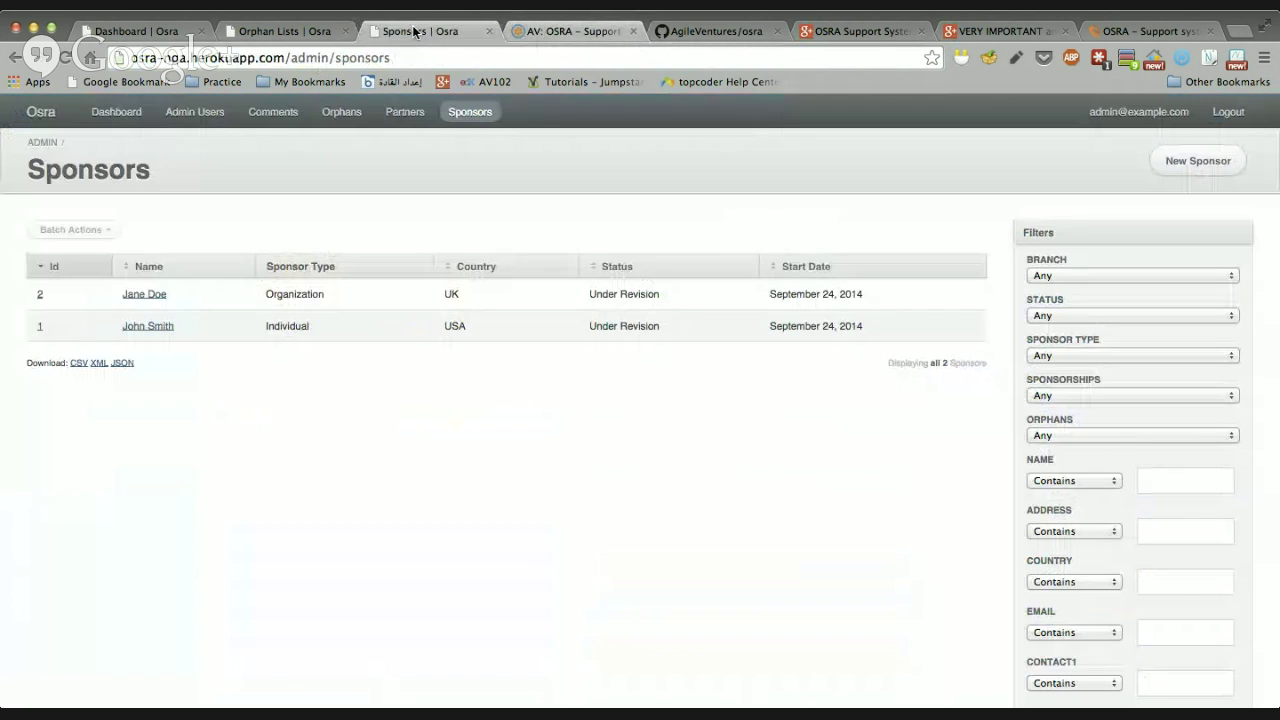
pyautogui.click(407, 55)
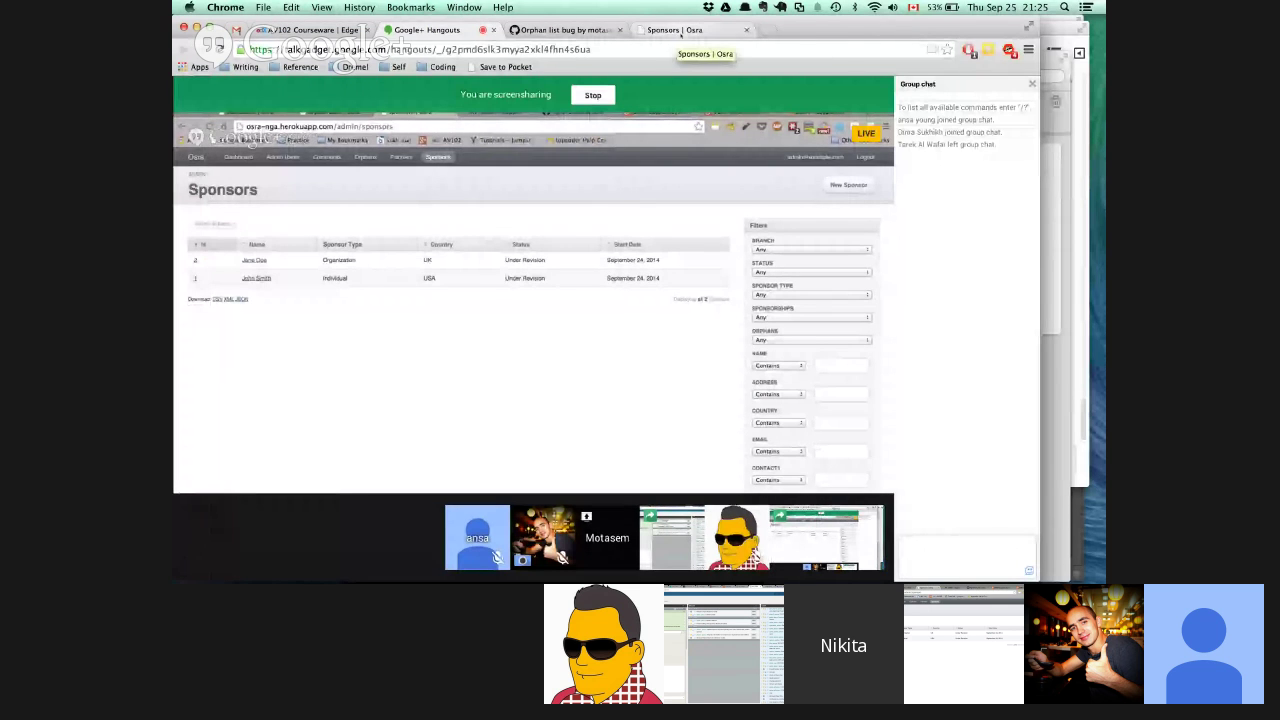
pyautogui.click(683, 30)
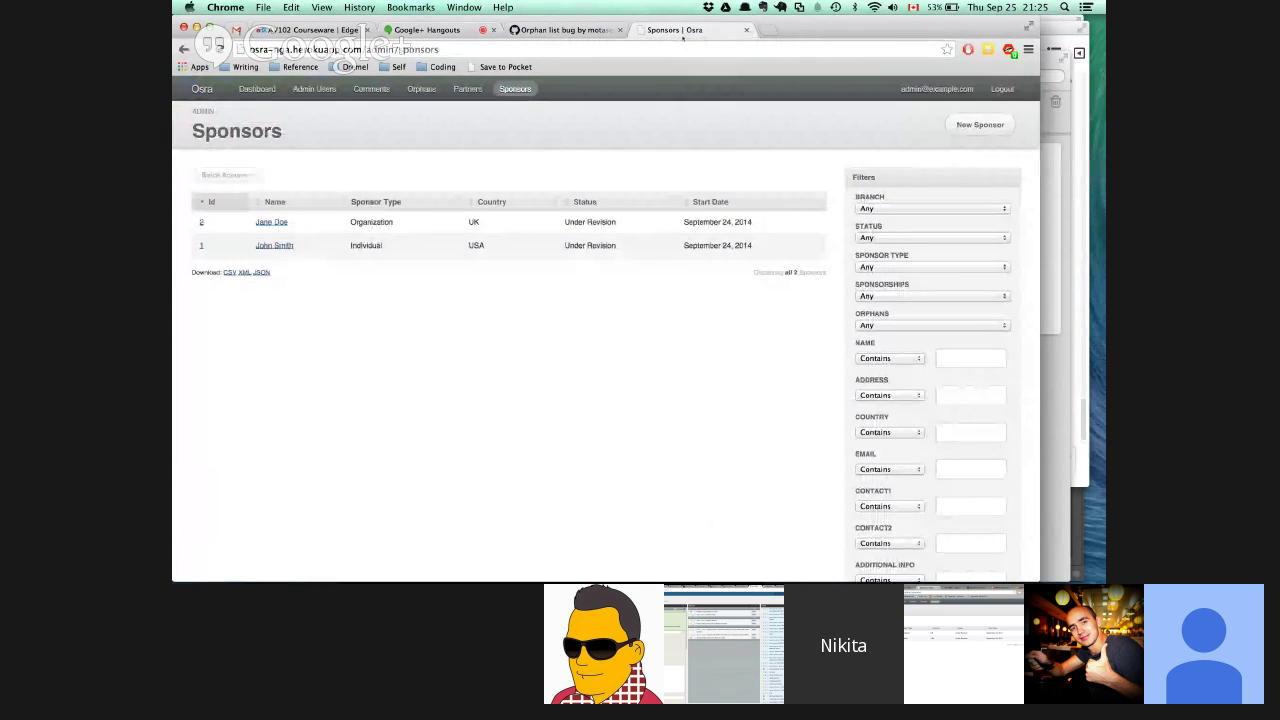
pyautogui.click(447, 33)
pyautogui.click(674, 34)
pyautogui.click(420, 32)
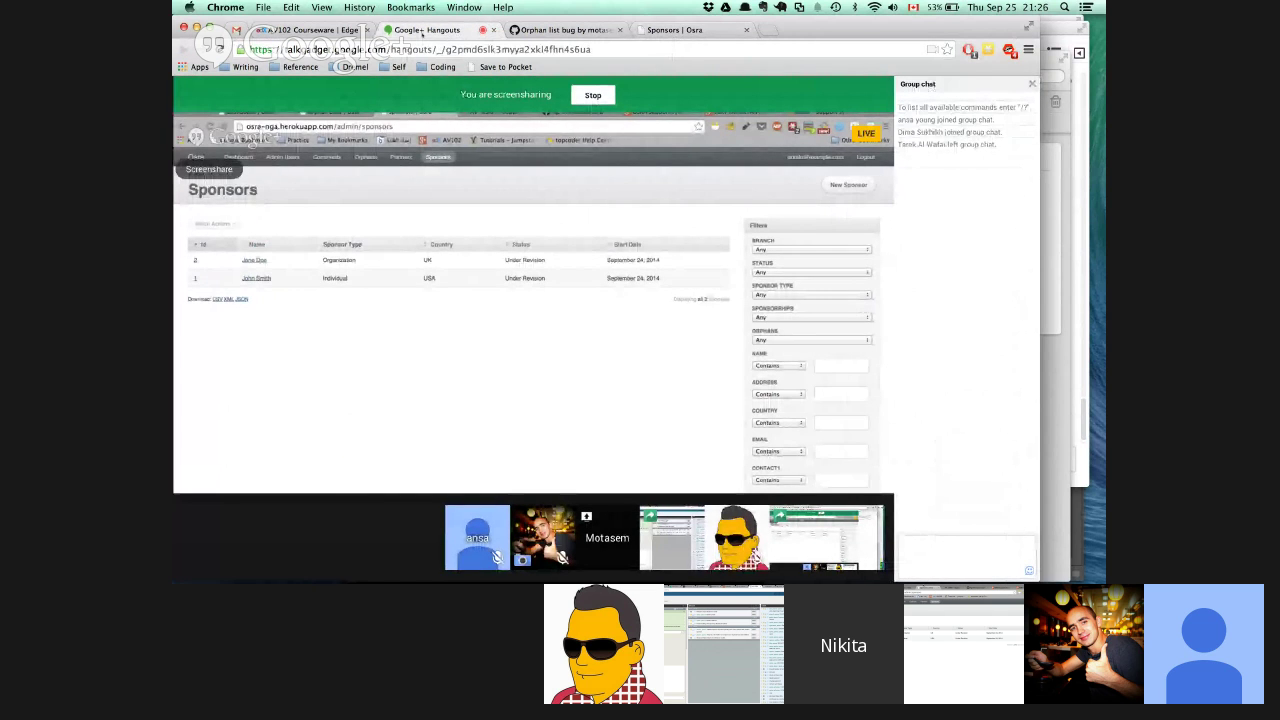
pyautogui.moveTo(554, 249)
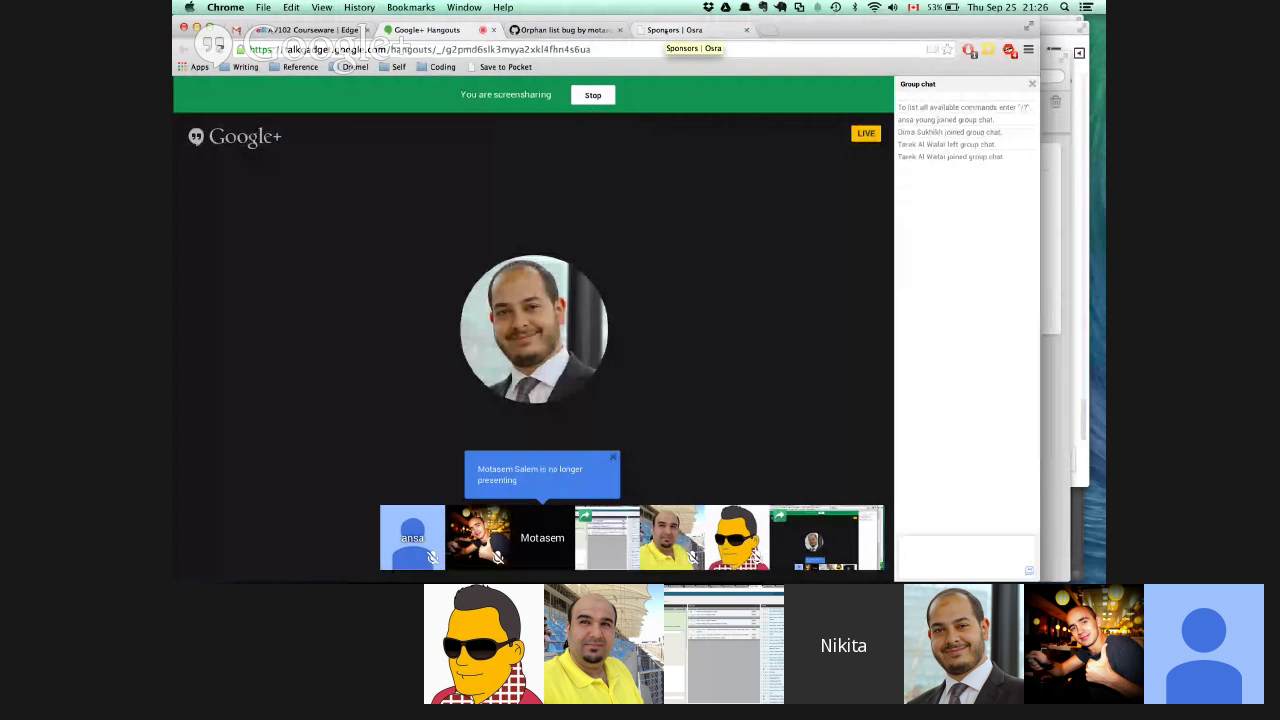
# Step: Open the UK organization sponsor from the Osra Sponsors page and establish a sponsorship with the female orphan, ID 2
pyautogui.click(665, 30)
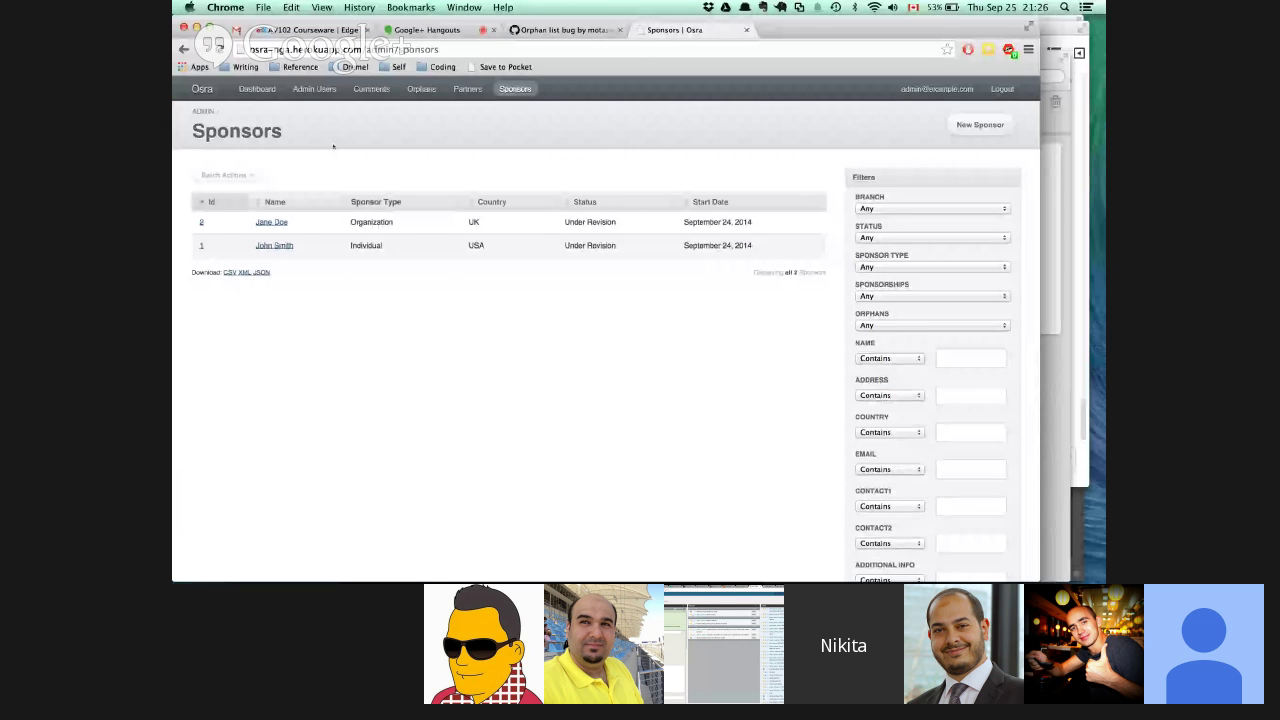
pyautogui.click(271, 222)
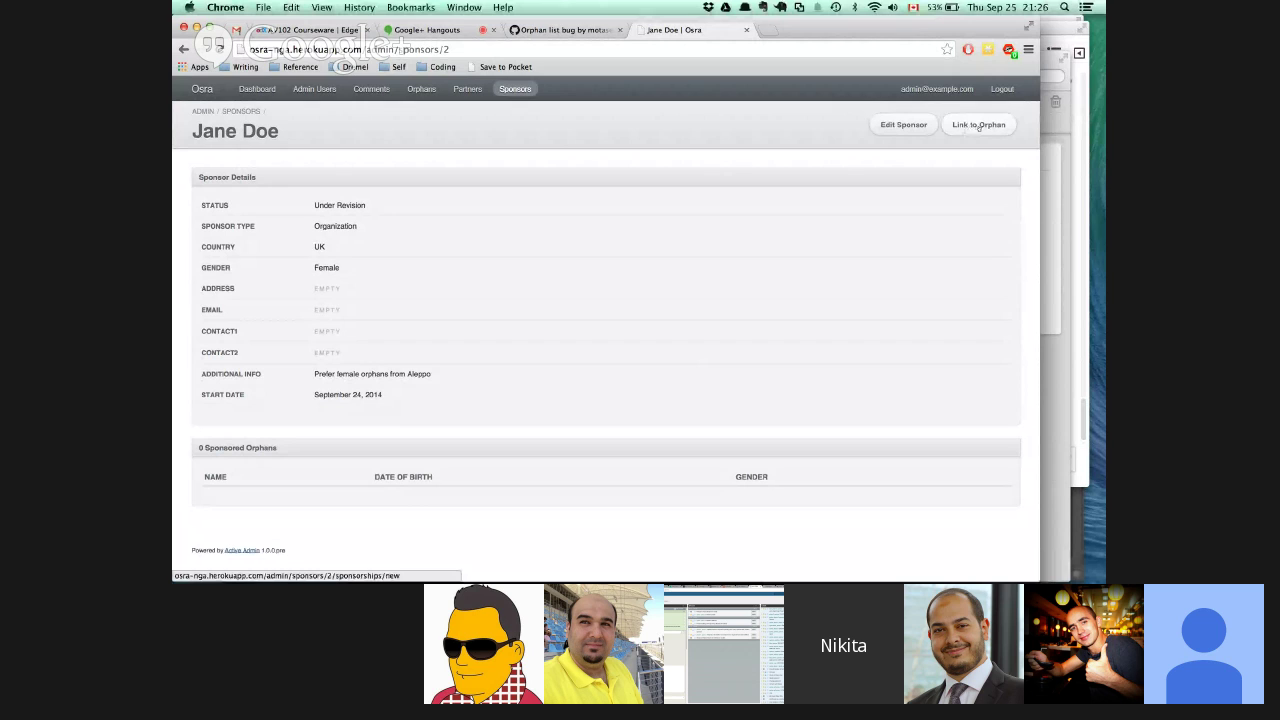
pyautogui.click(978, 126)
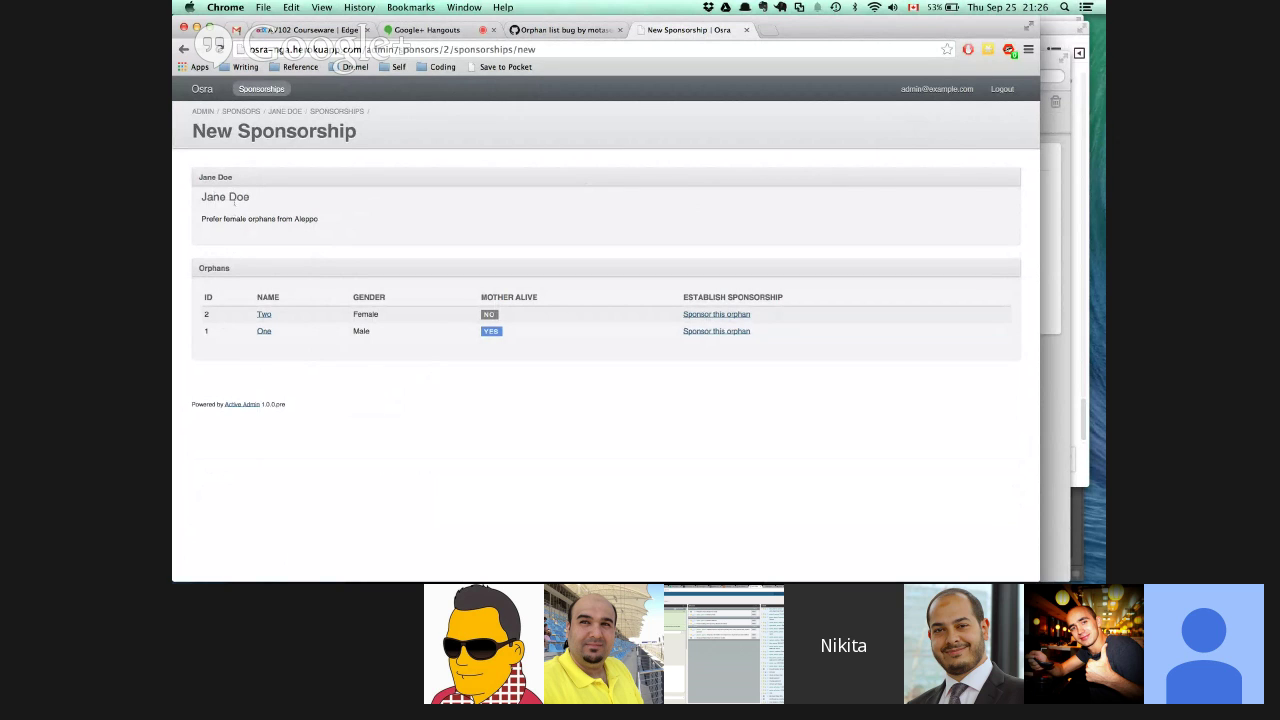
pyautogui.moveTo(200, 218); pyautogui.dragTo(294, 226)
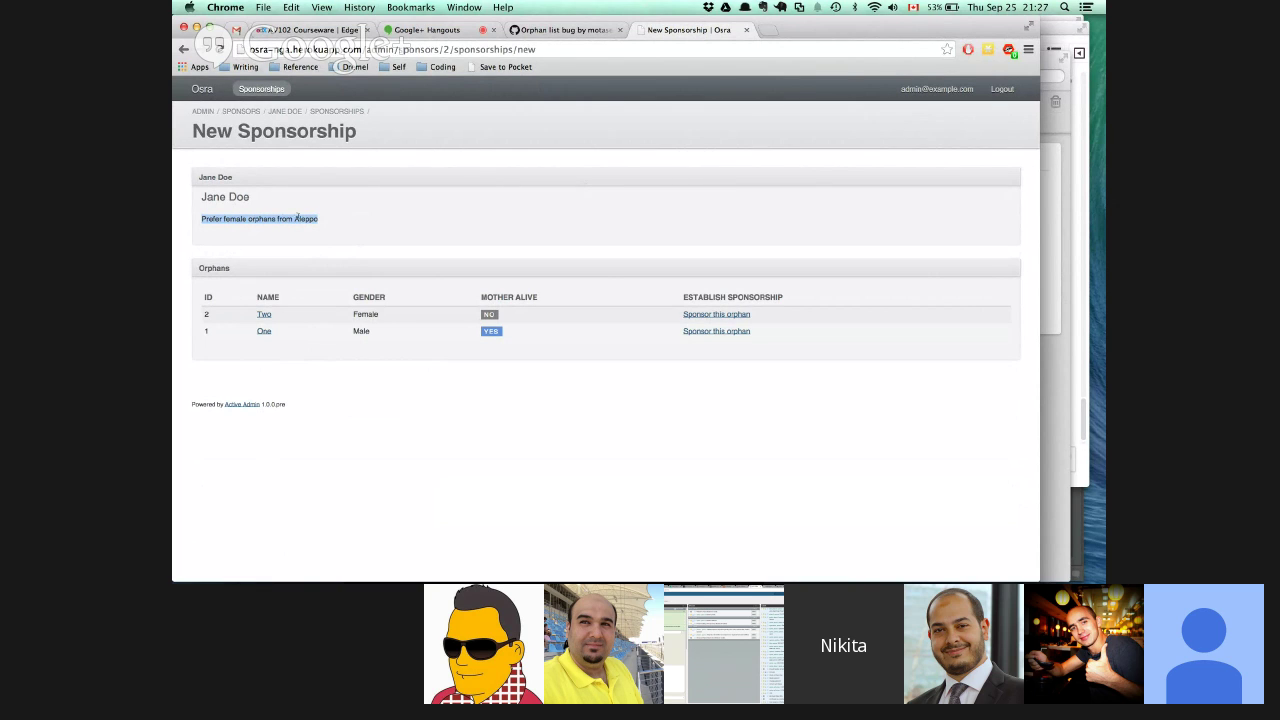
pyautogui.click(275, 216)
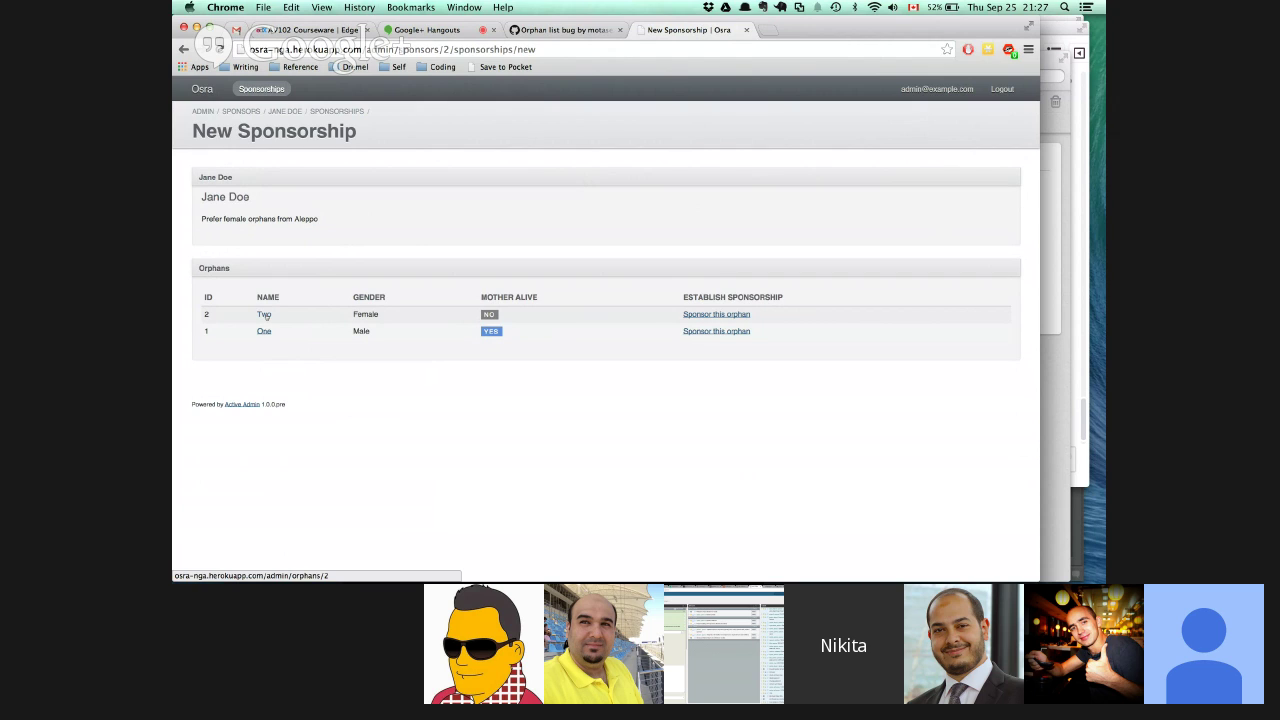
pyautogui.click(716, 314)
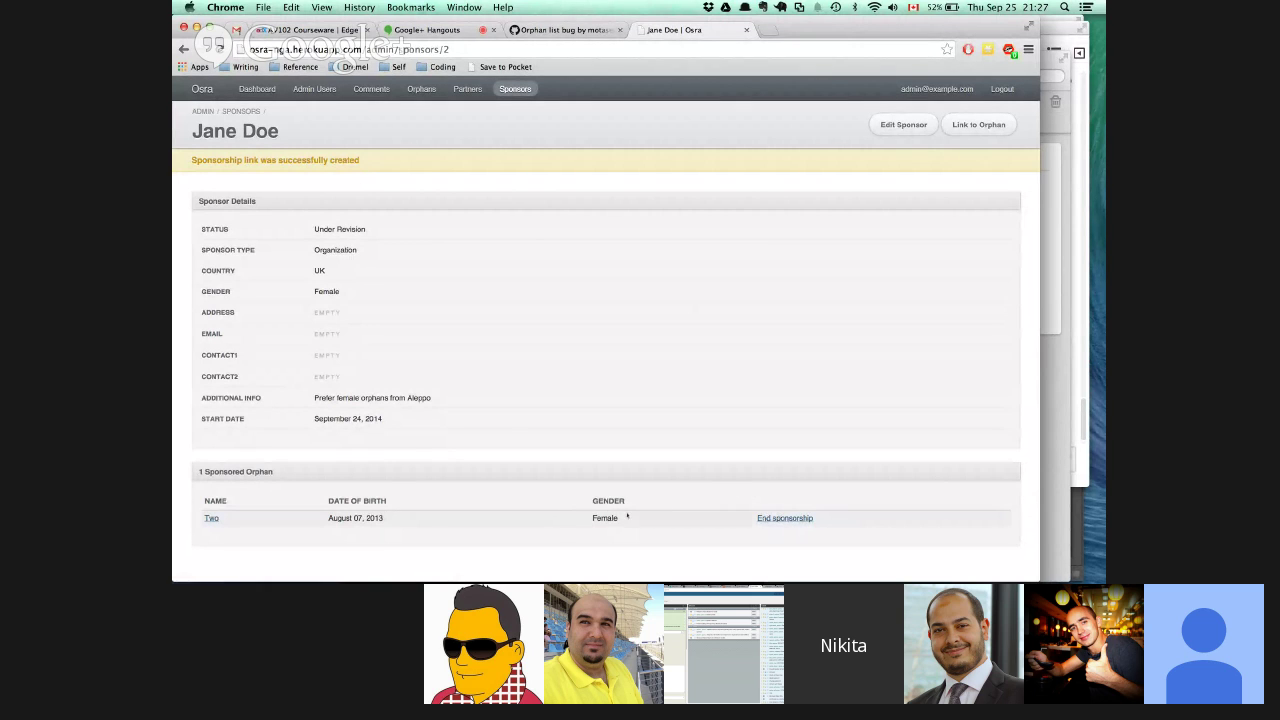
# Step: End the organization sponsor's sponsorship, and examine the details of orphan ID 2 from the New Sponsorship page before returning there
pyautogui.click(783, 517)
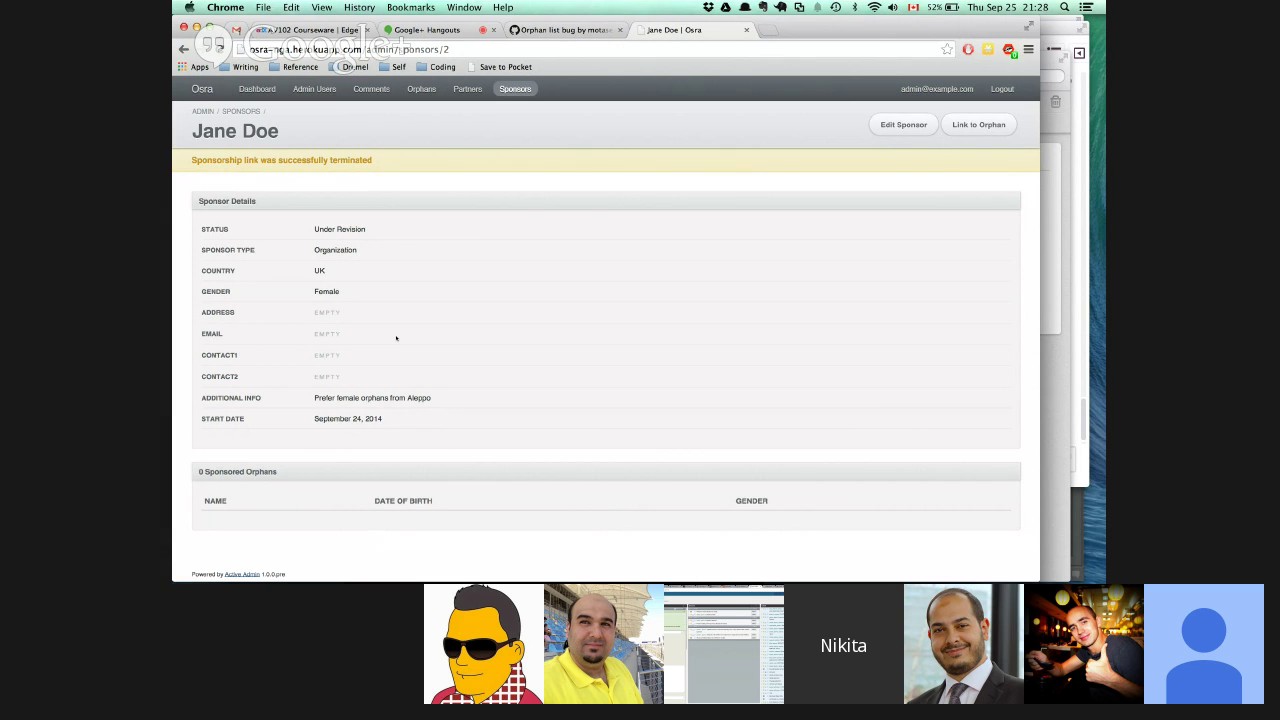
pyautogui.click(984, 127)
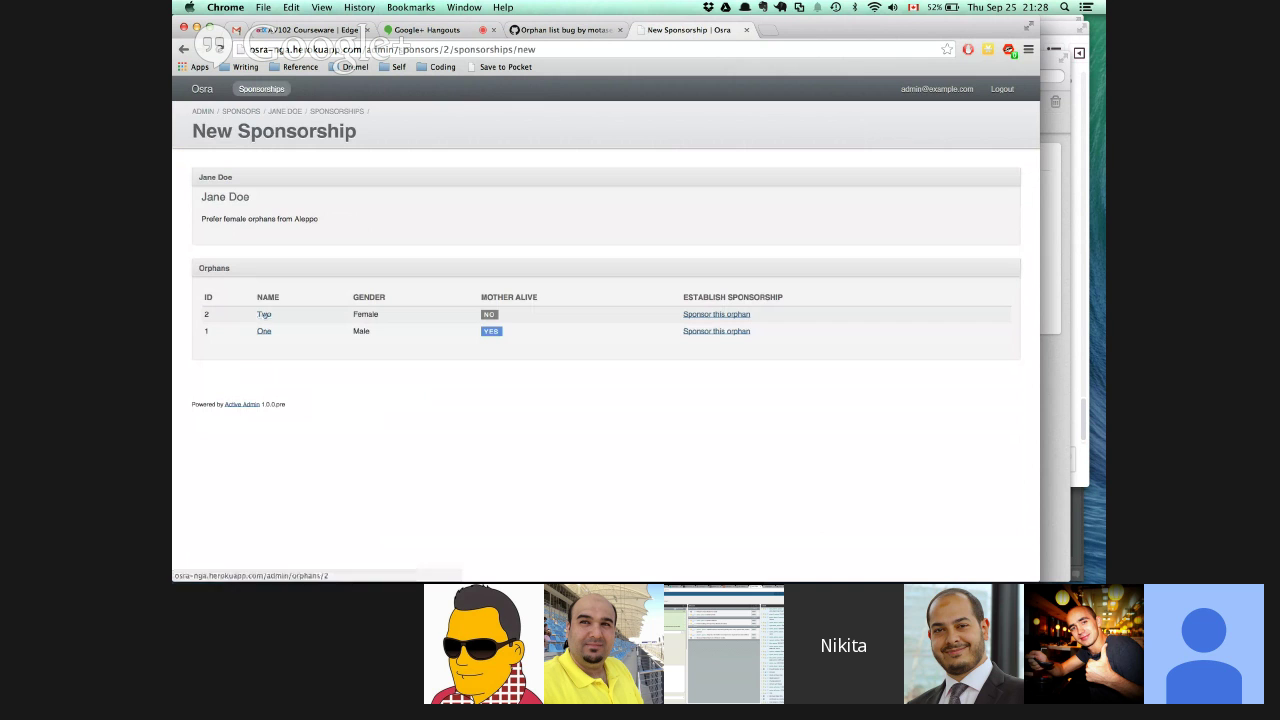
pyautogui.click(264, 314)
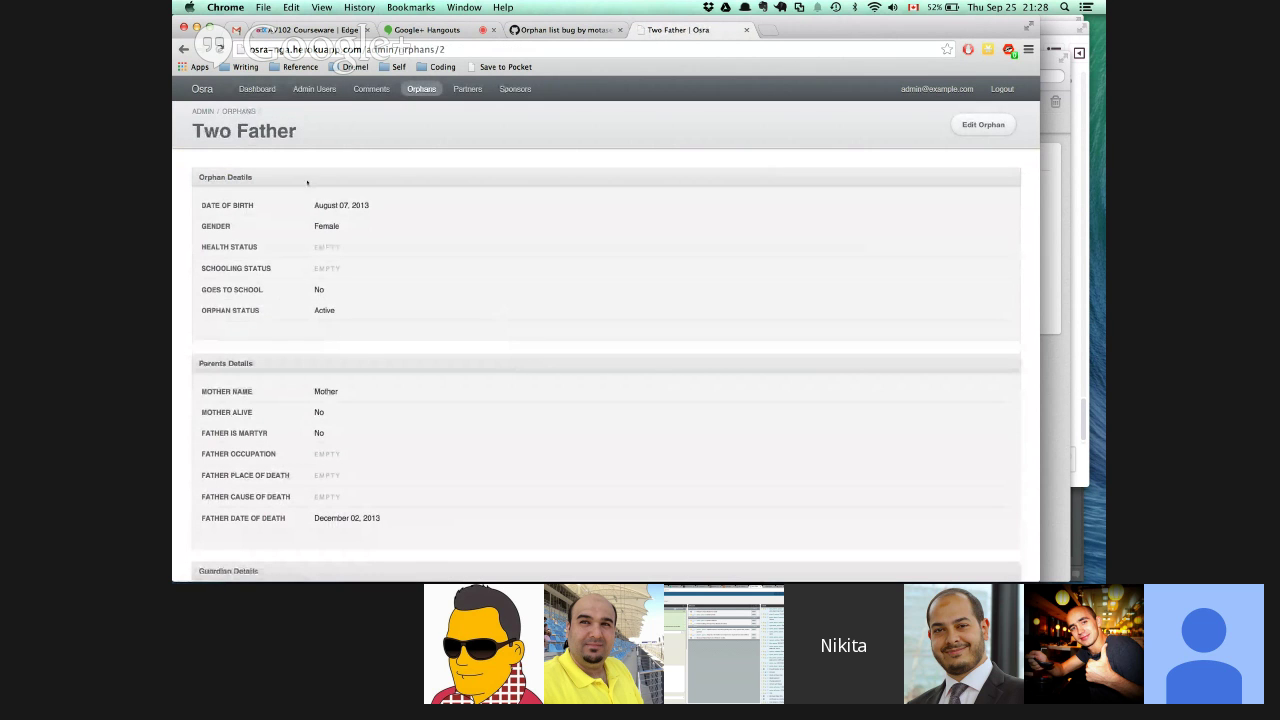
pyautogui.press('BackSpace')
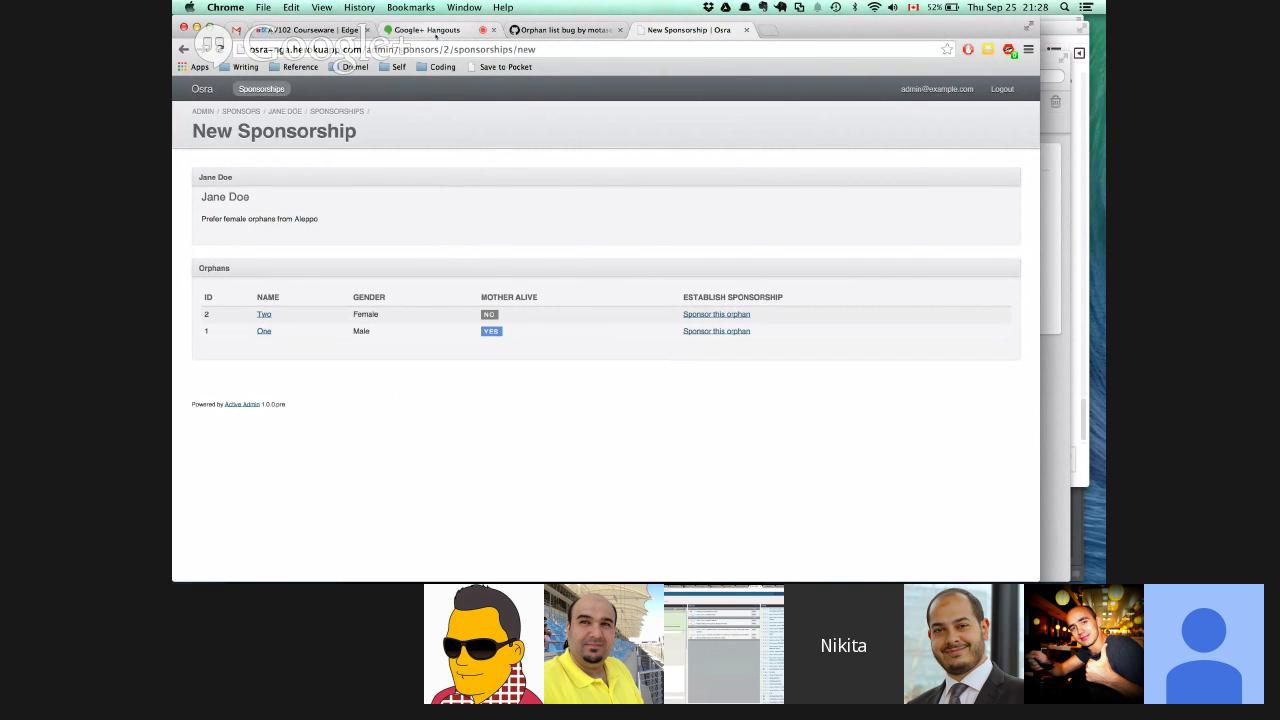
# Step: Check the Google+ Hangouts call, and return to Osra to view the UK organization sponsor's details
pyautogui.click(435, 36)
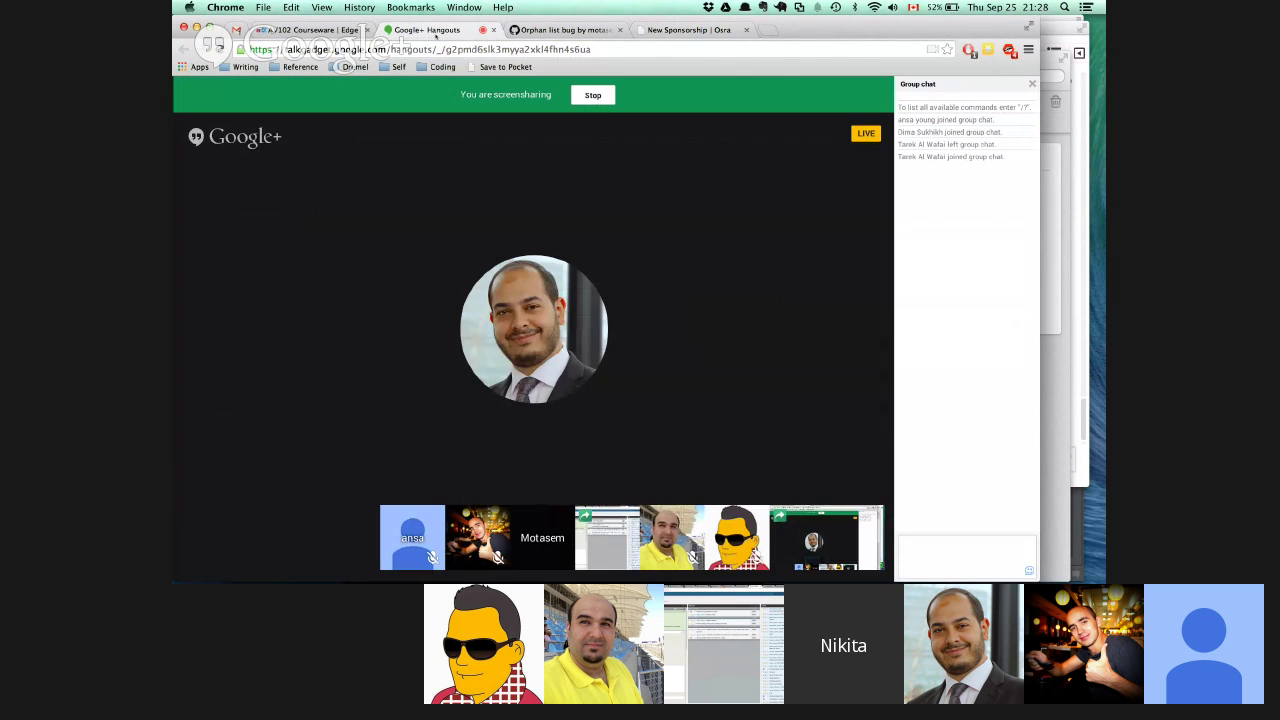
pyautogui.click(688, 30)
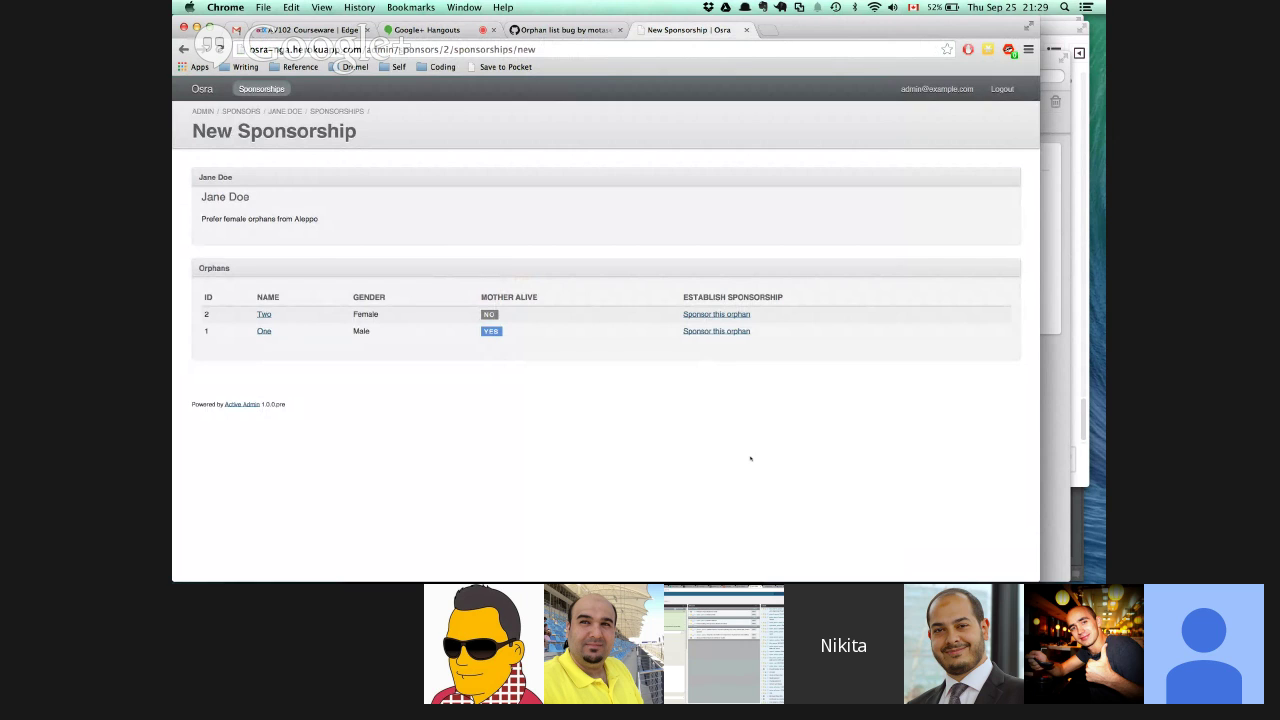
pyautogui.click(284, 111)
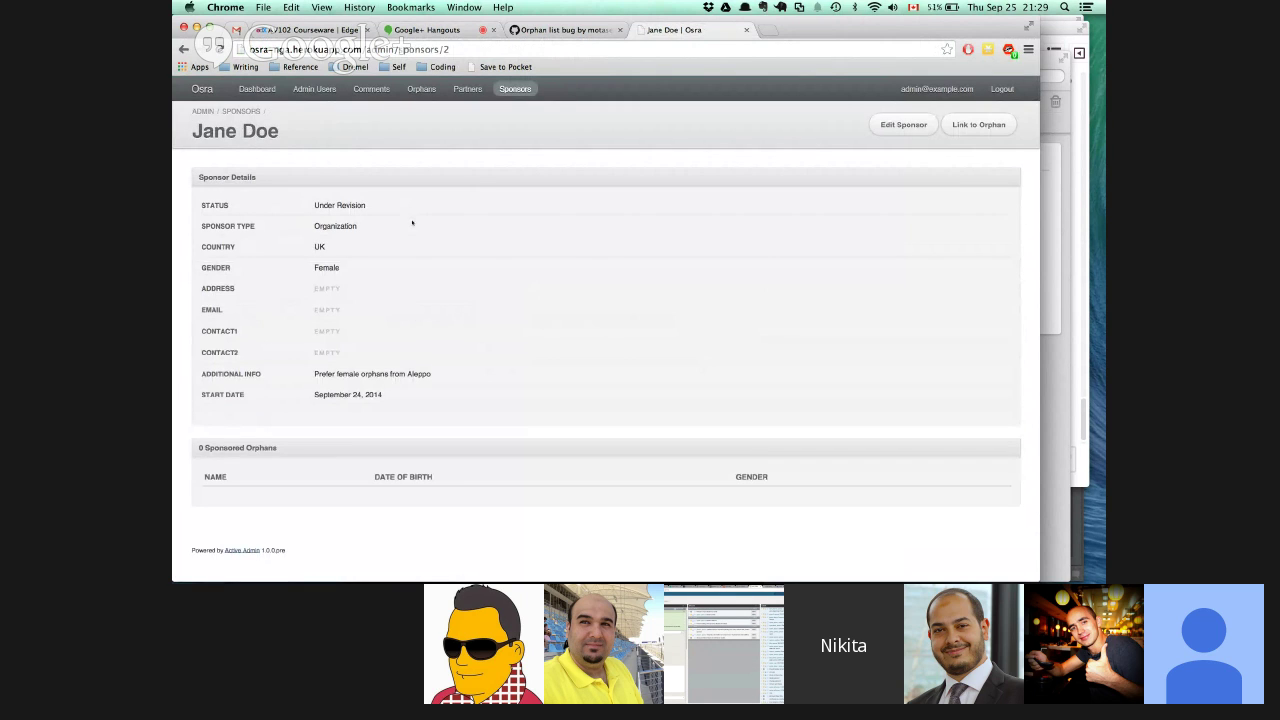
pyautogui.scroll(-1, 412, 223)
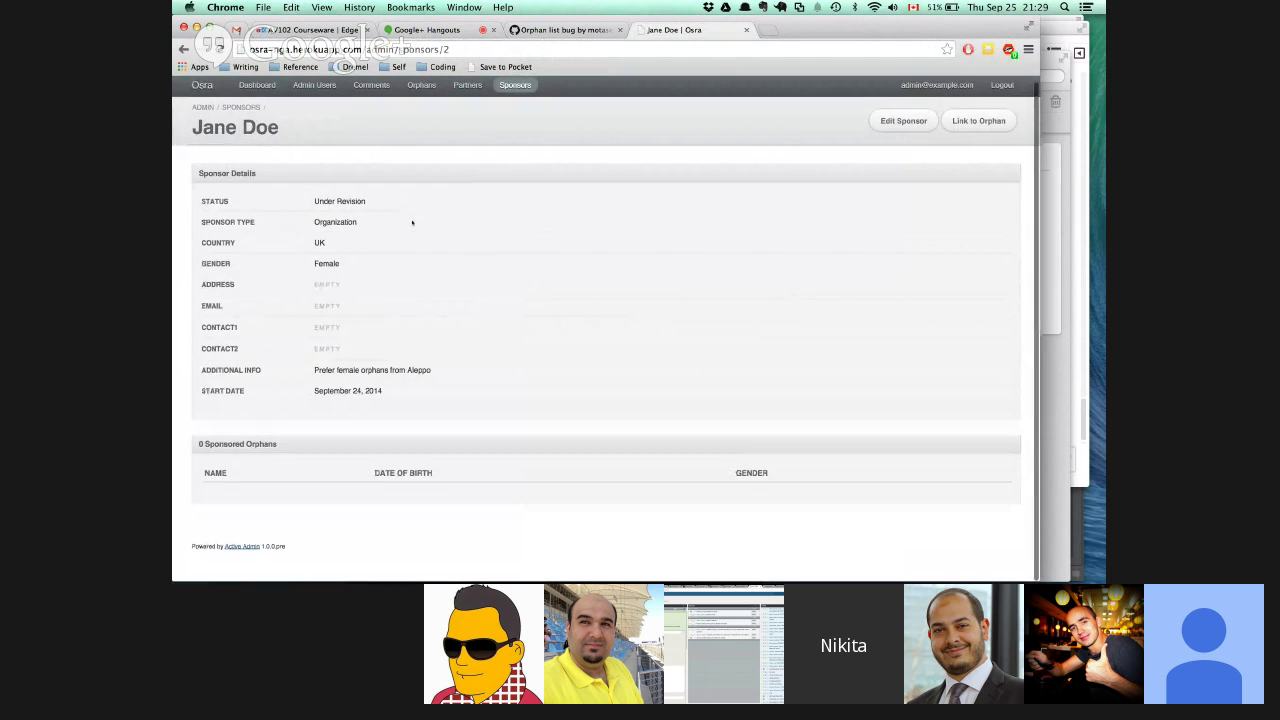